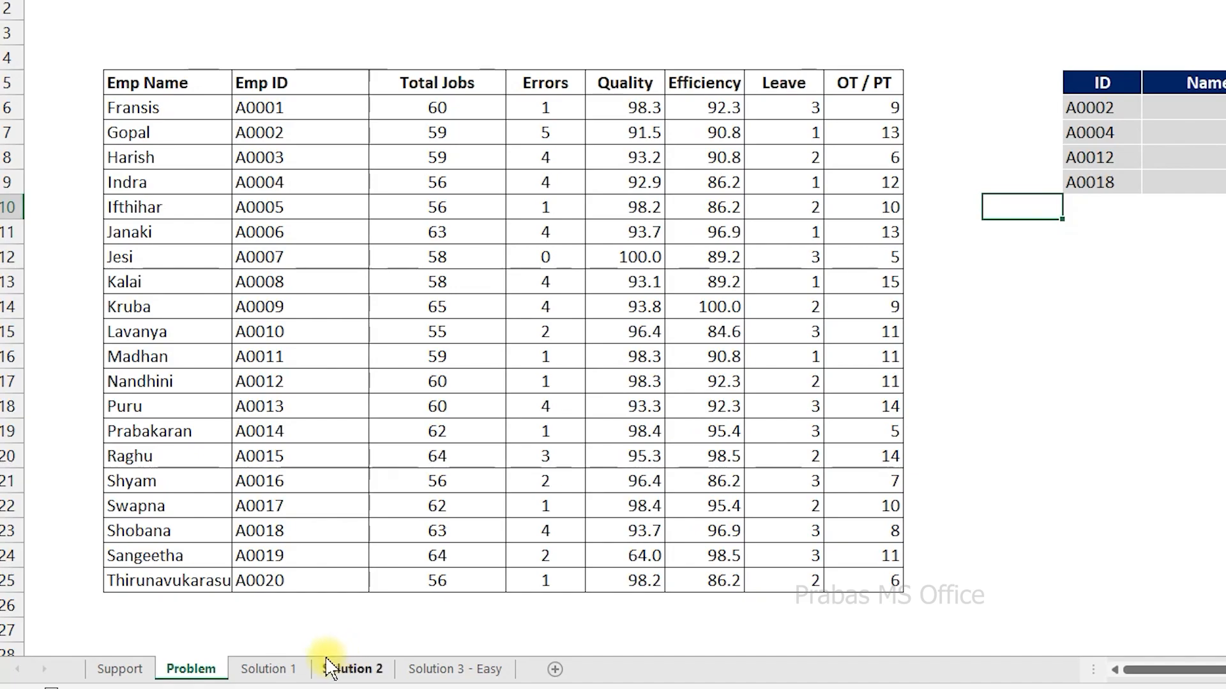
Examine the employee table on the Problem sheet and the separate ID, Name and Quality lookup table that needs filling
click(385, 255)
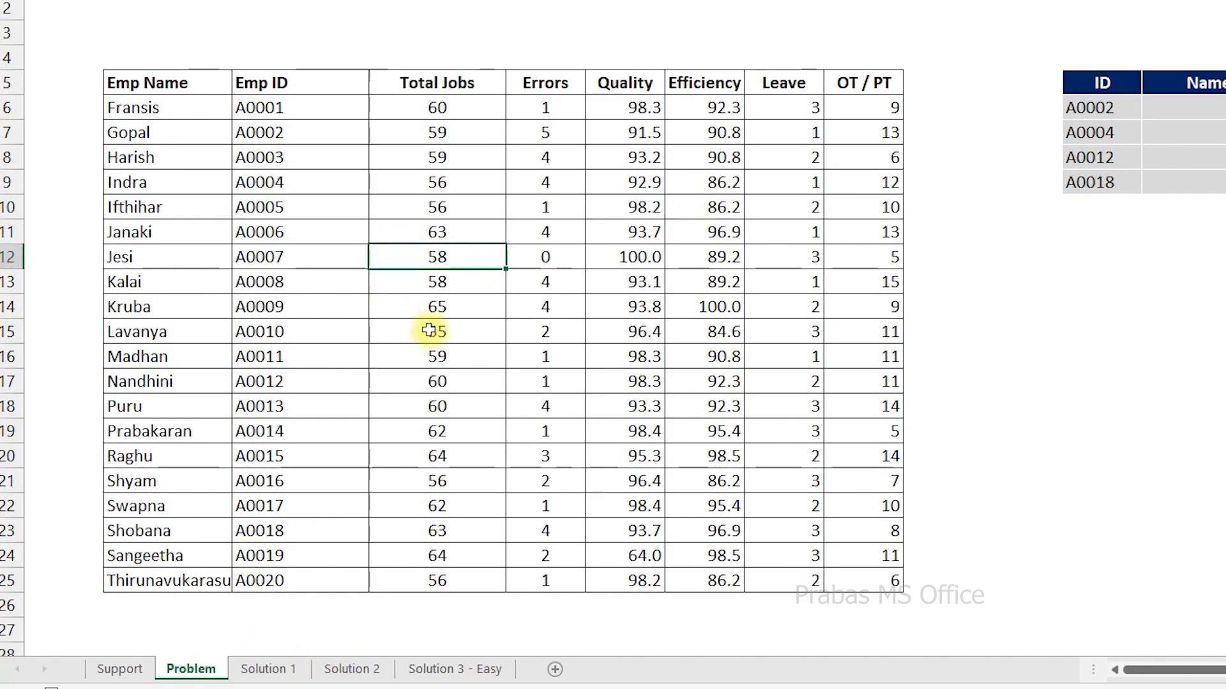
drag(878, 88, 143, 591)
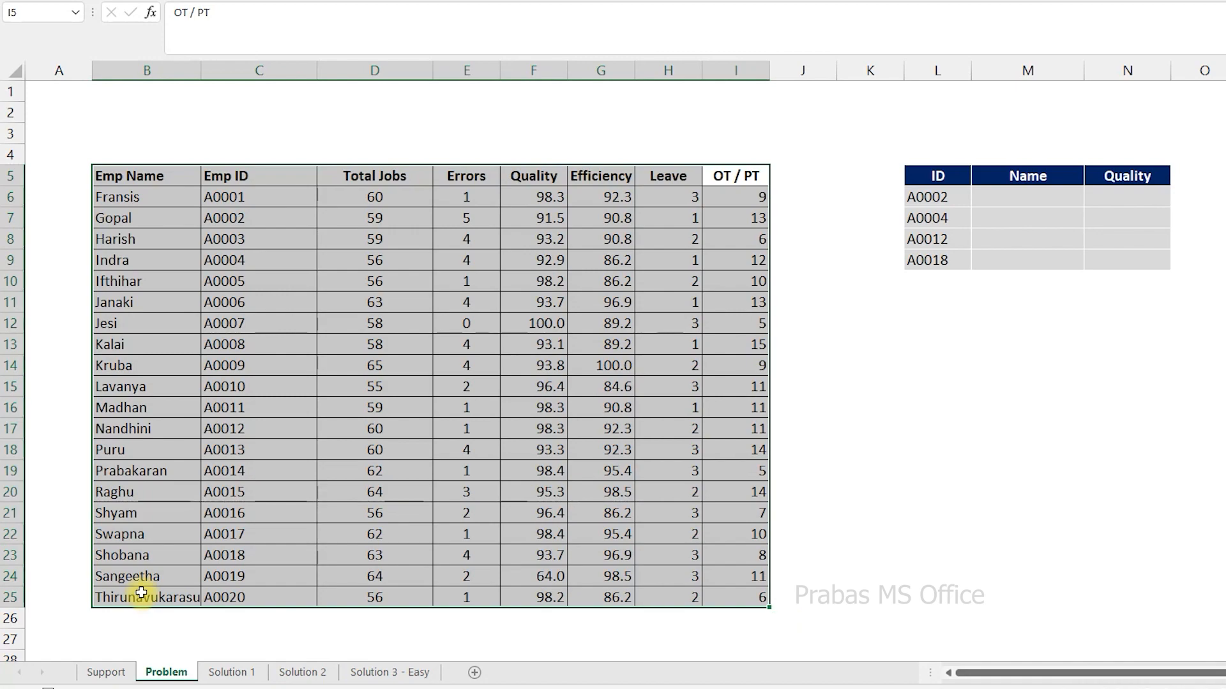
click(855, 339)
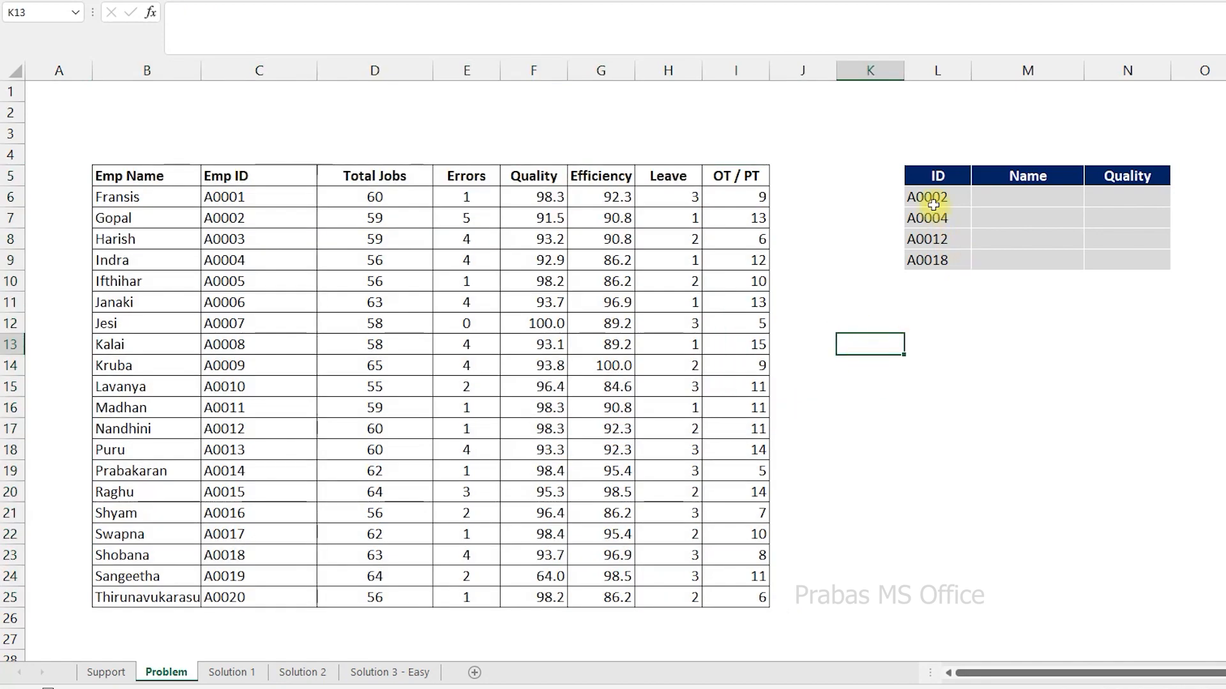
click(938, 162)
drag(938, 162, 1136, 262)
click(1005, 316)
drag(962, 197, 958, 258)
drag(1000, 201, 975, 230)
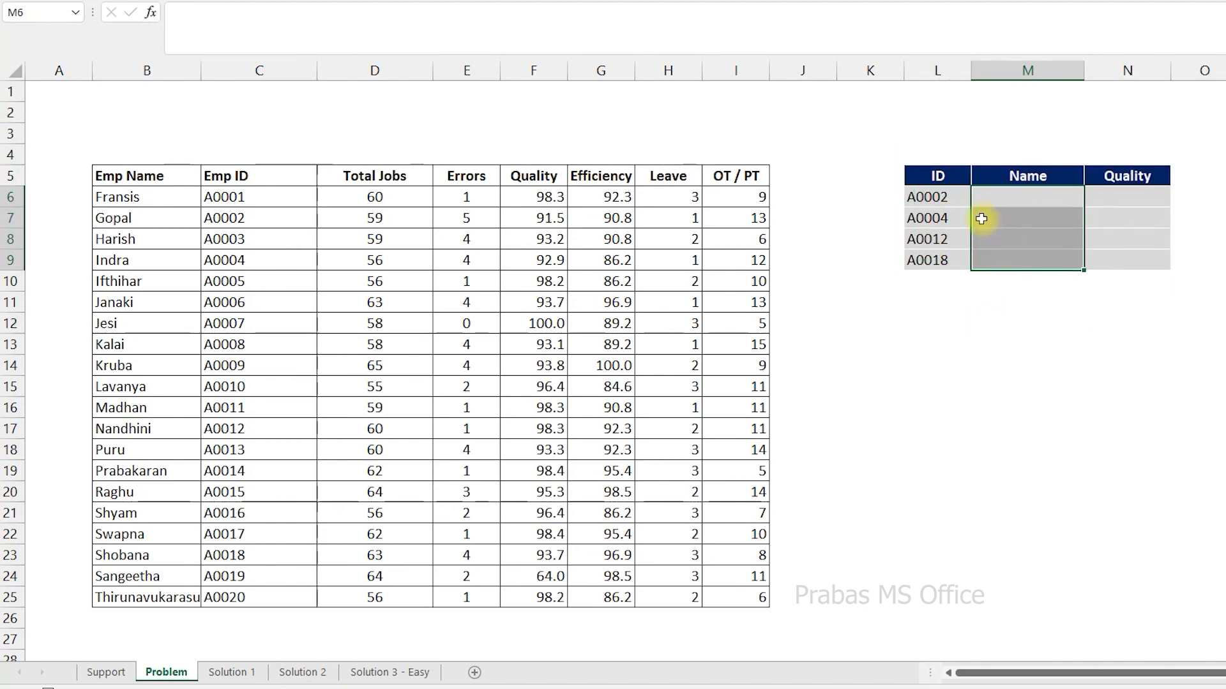
click(943, 199)
drag(1017, 195, 1005, 260)
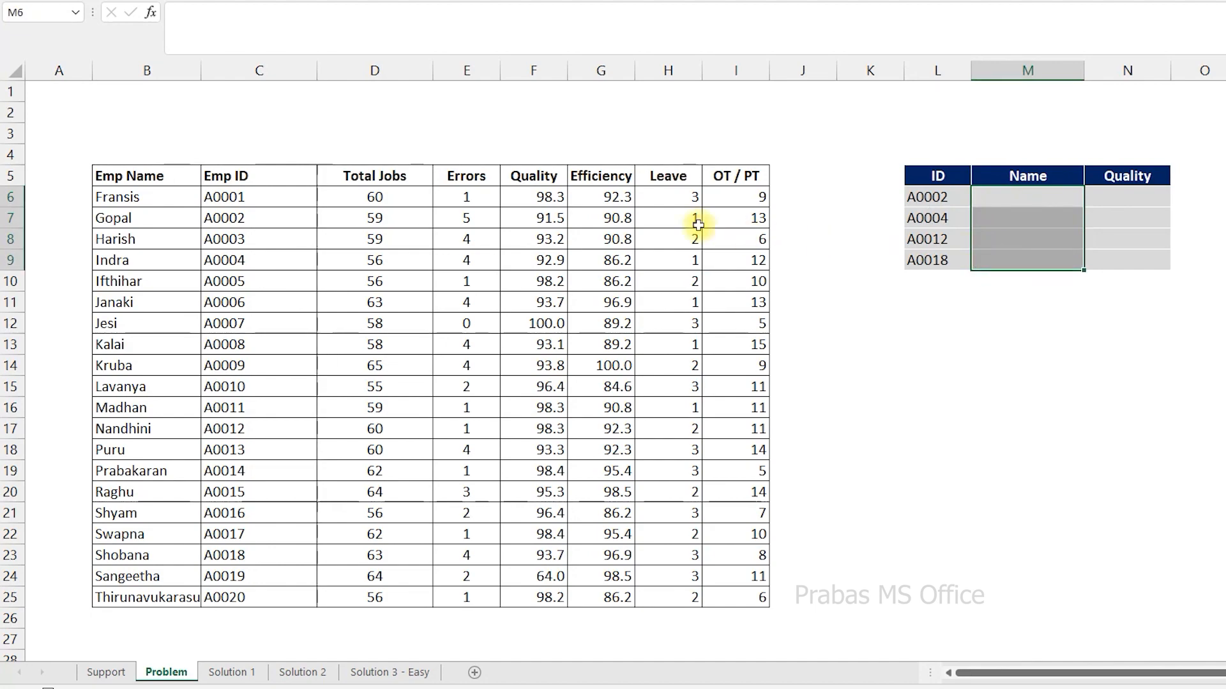
drag(742, 174, 128, 597)
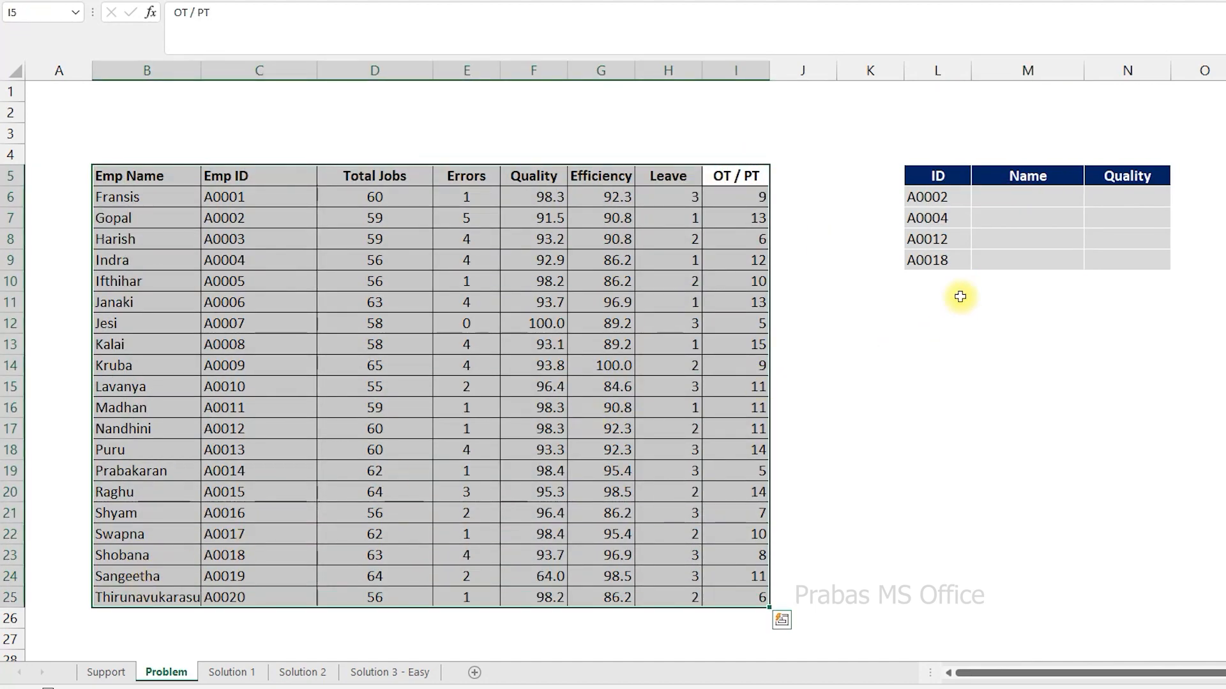
drag(1032, 199, 1040, 252)
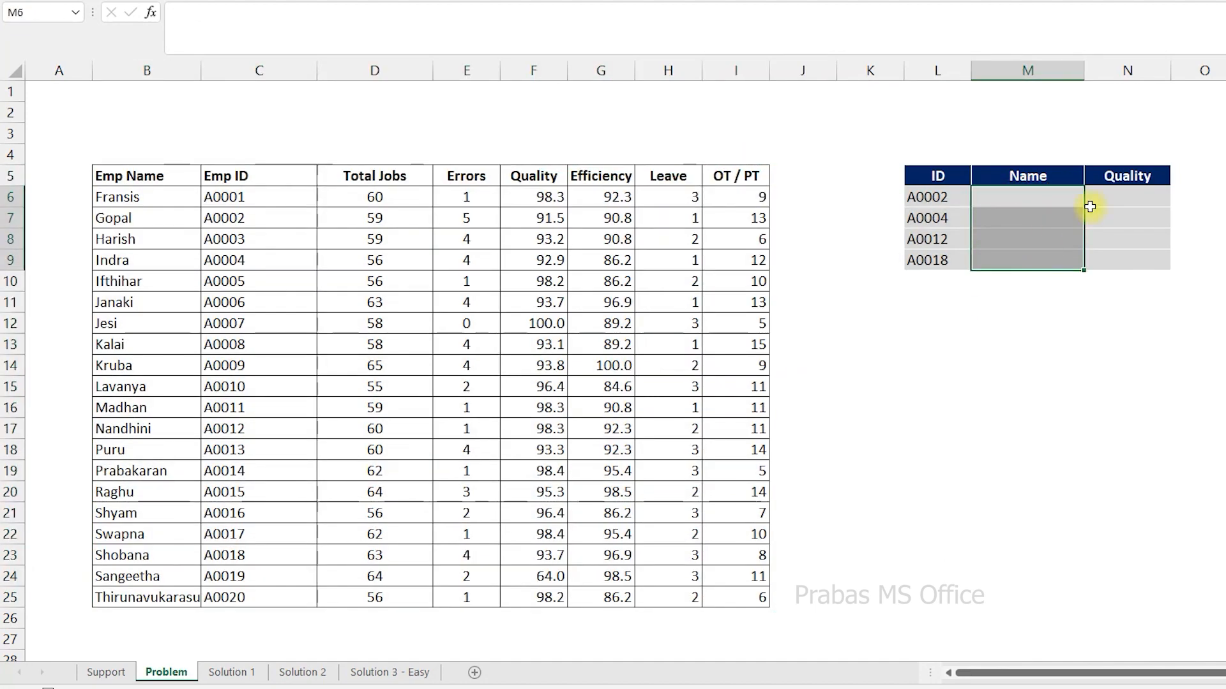
drag(1114, 201, 1120, 263)
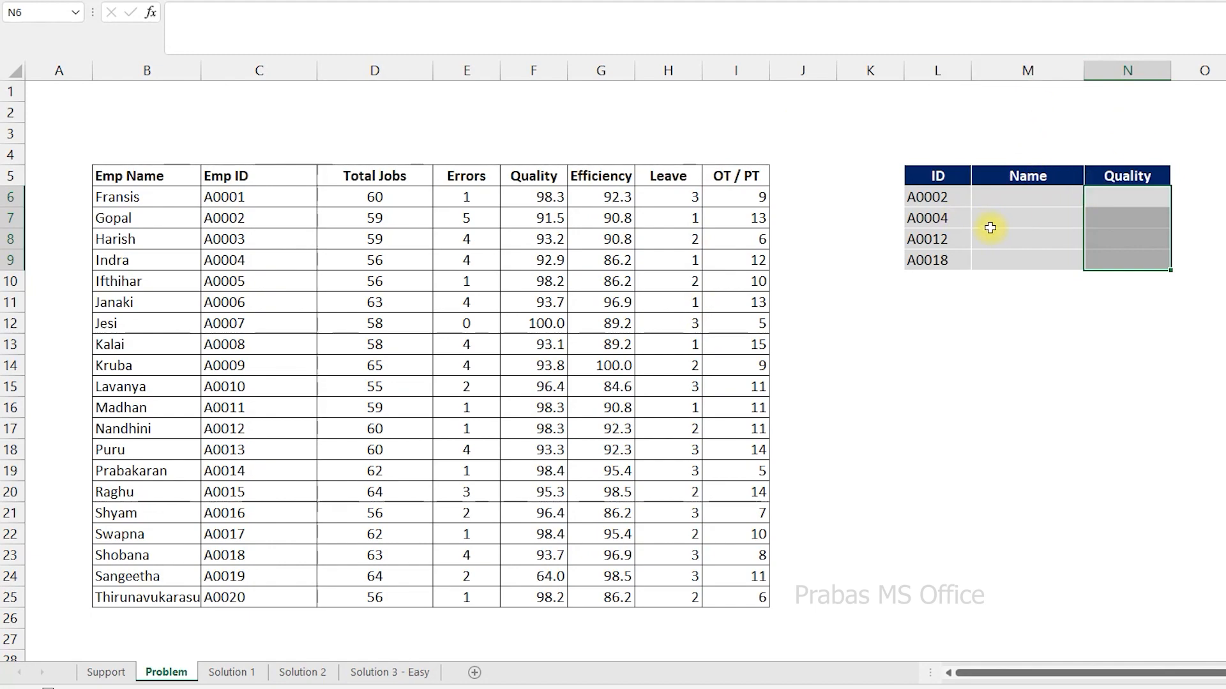
drag(960, 199, 963, 259)
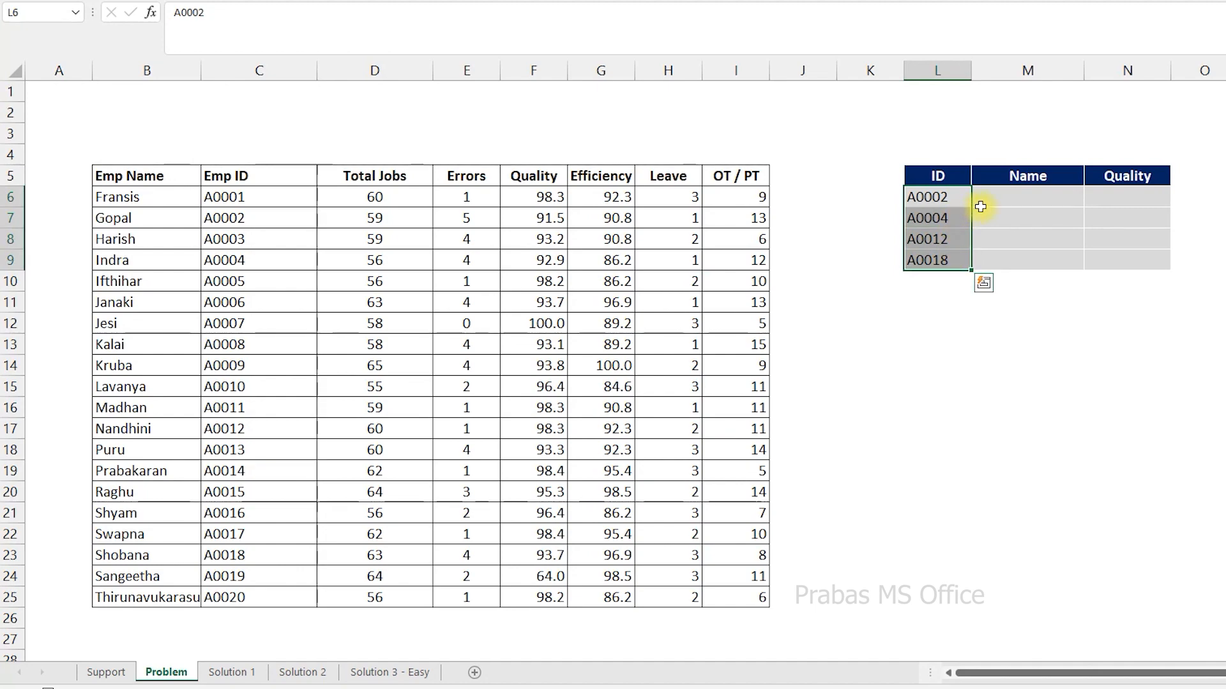
drag(1009, 194, 1012, 262)
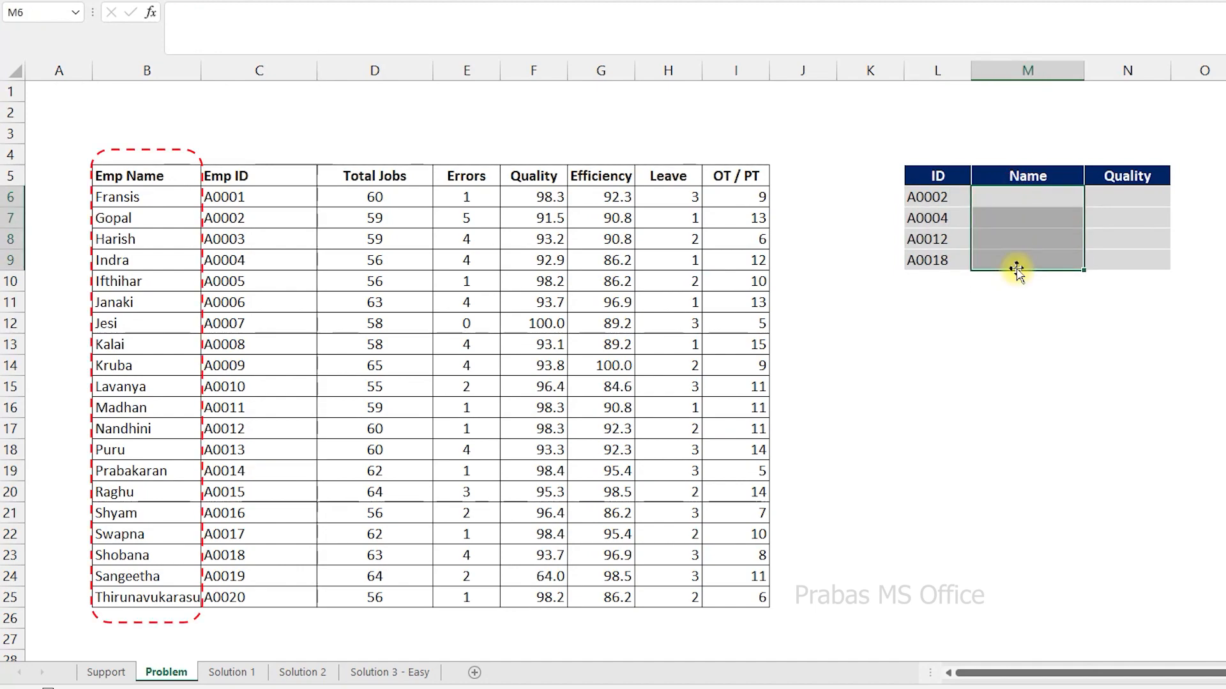
drag(1114, 199, 1119, 256)
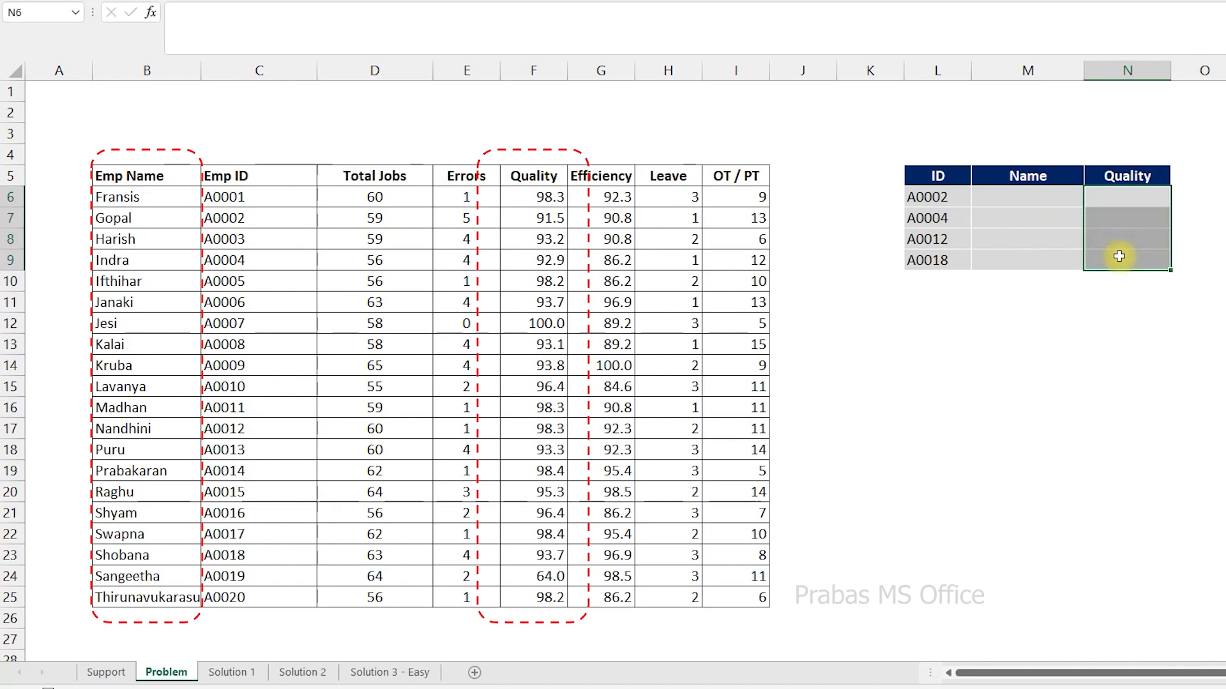
click(1026, 200)
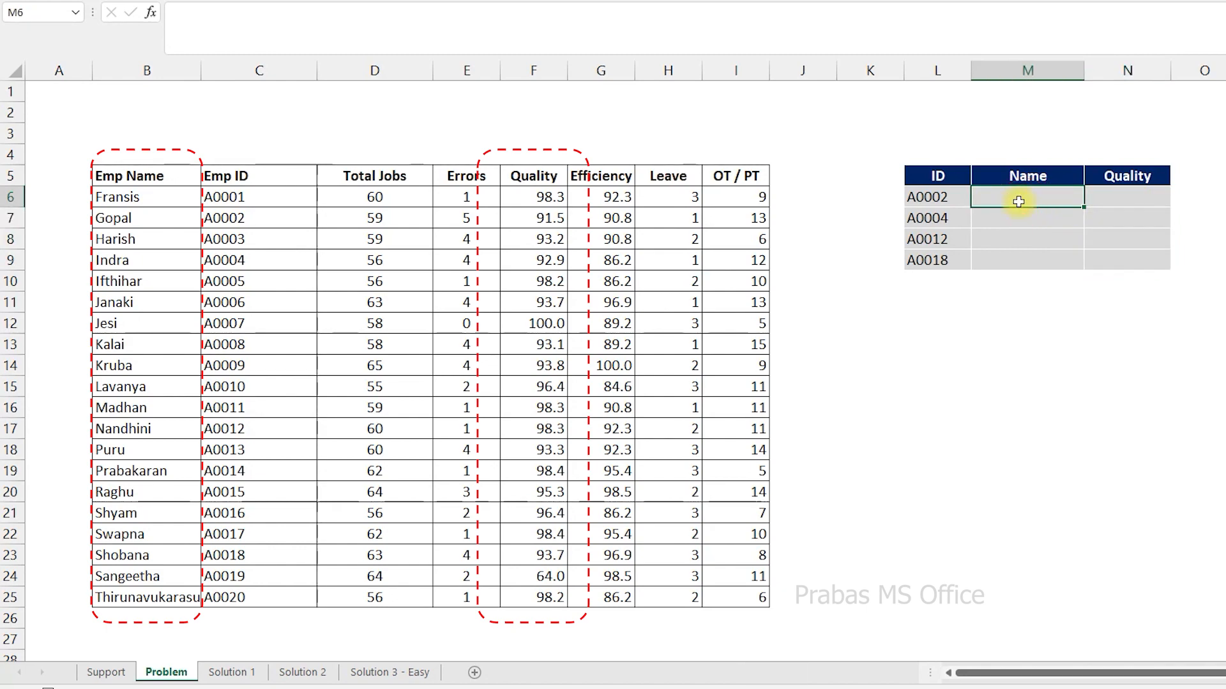
text(=vloo)
key(Tab)
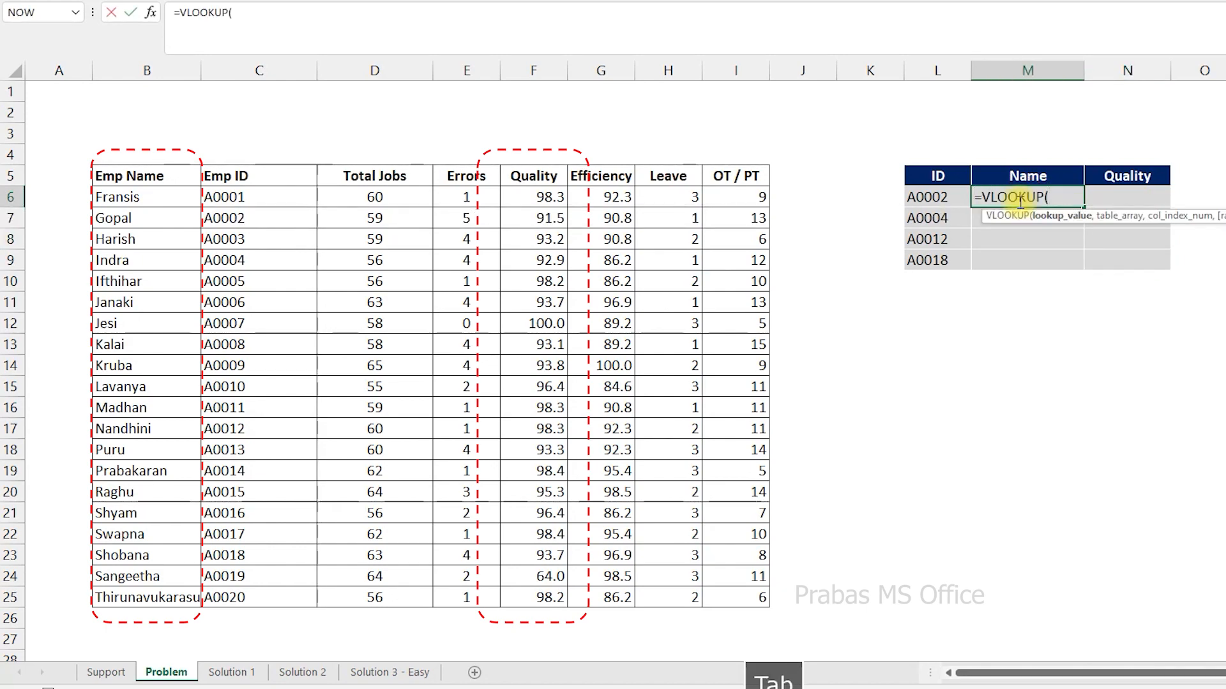
click(938, 193)
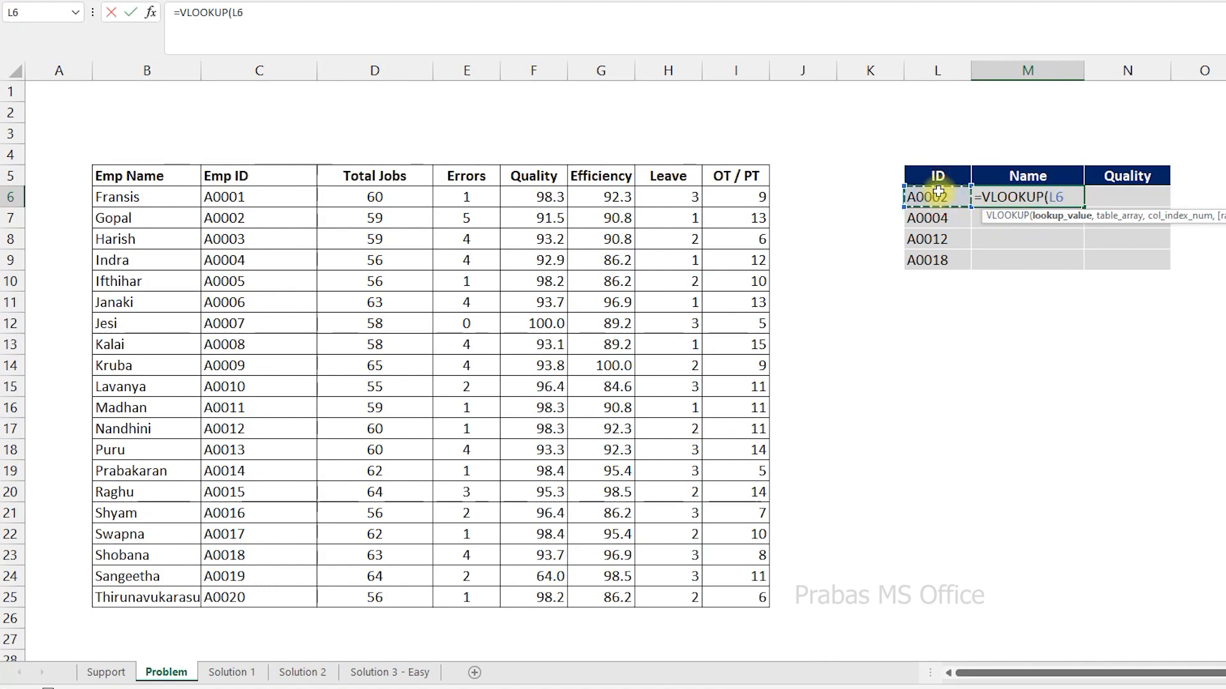
text(,)
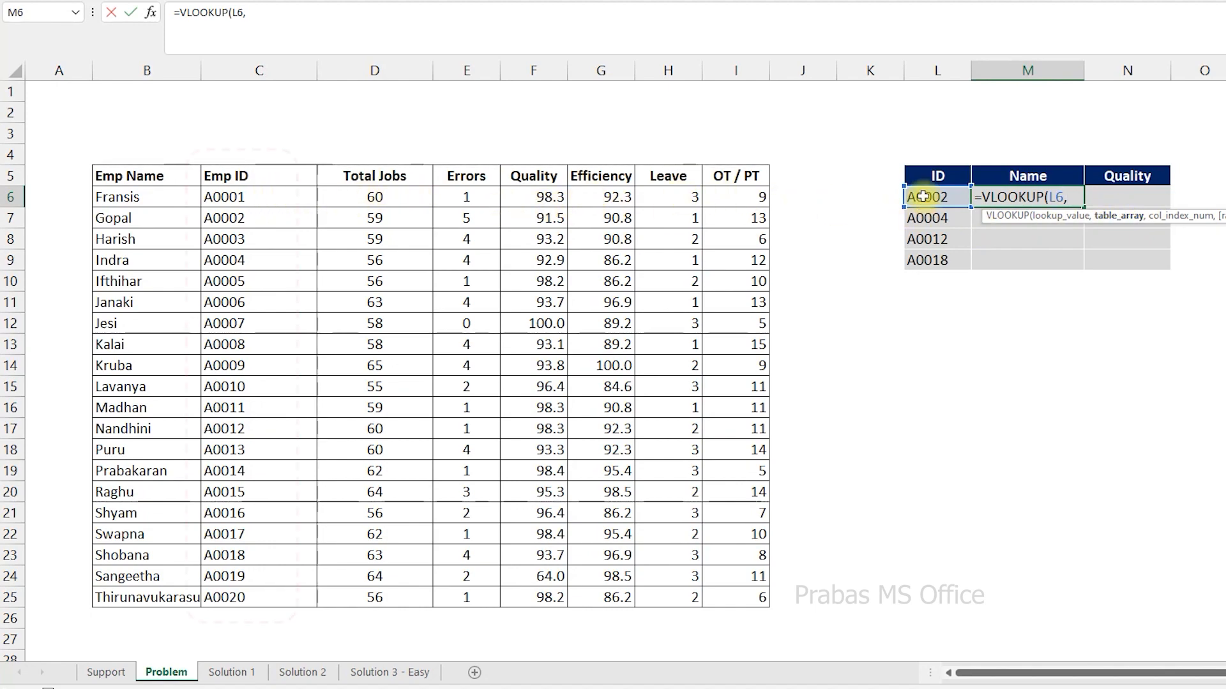
drag(281, 179, 726, 592)
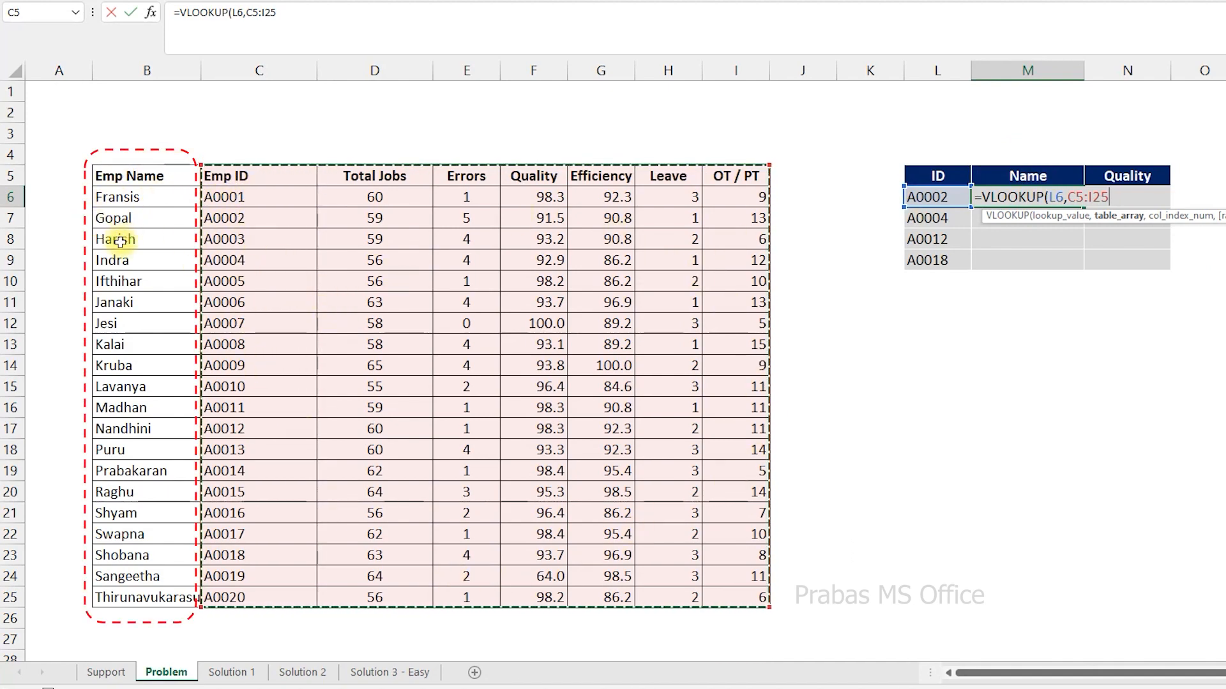
drag(214, 182, 757, 597)
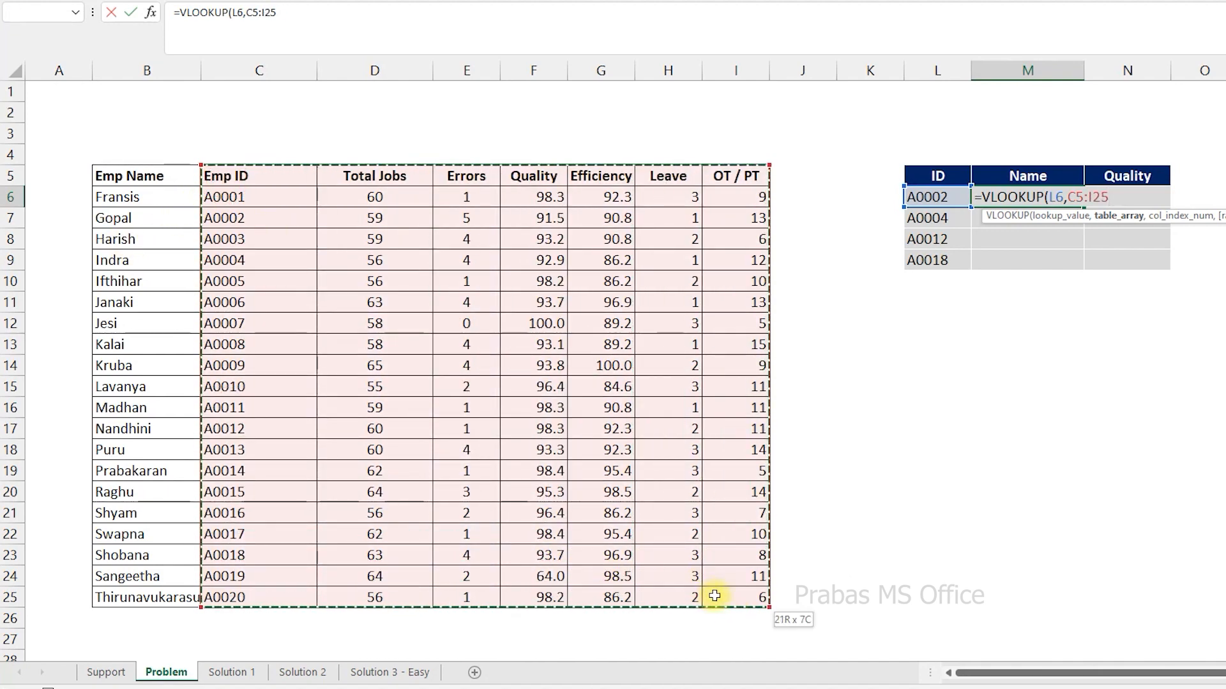
click(1060, 203)
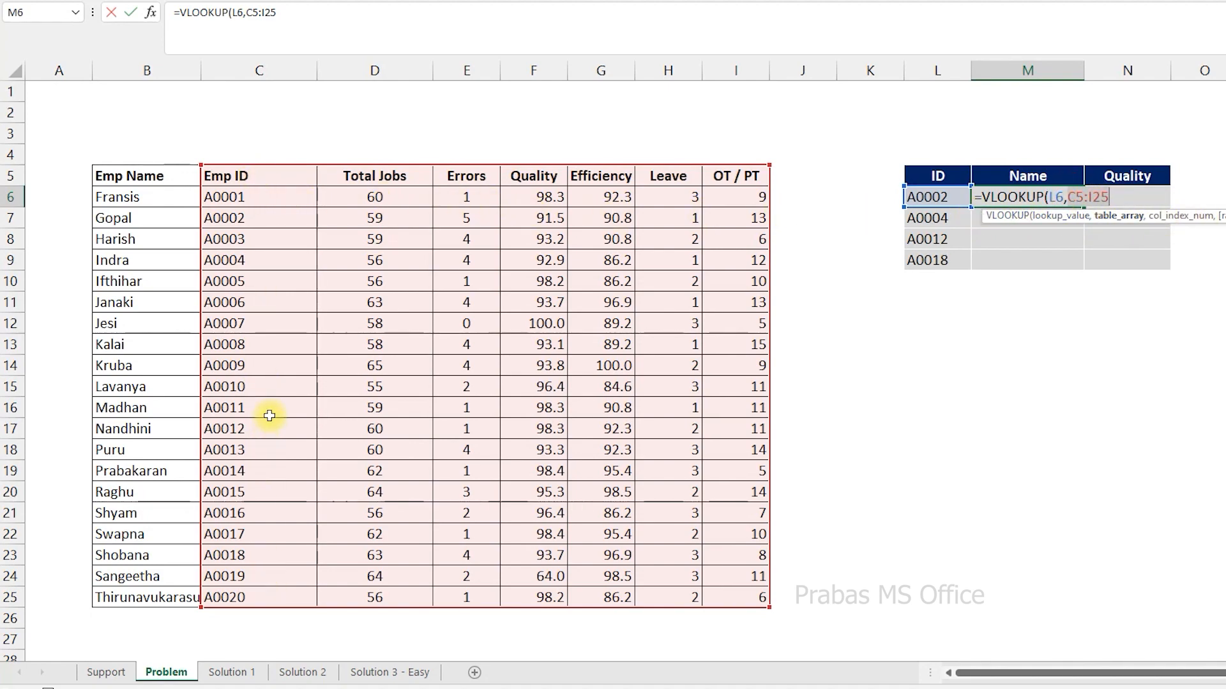
drag(219, 185, 742, 596)
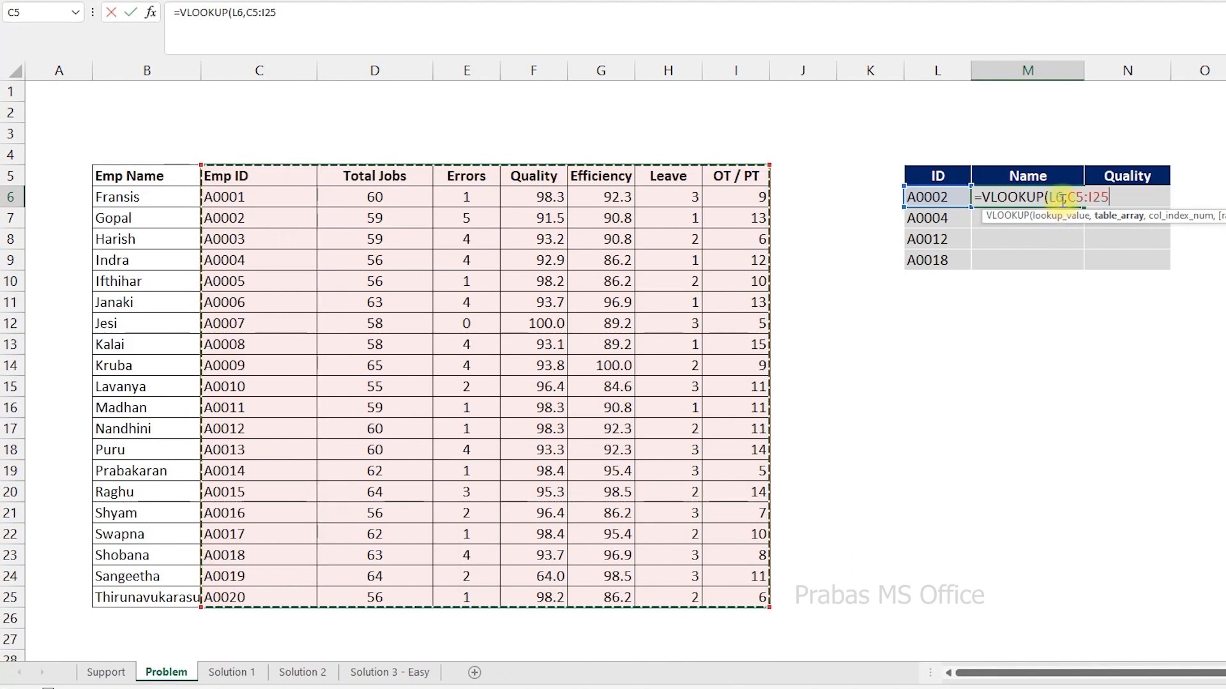
key(Escape)
click(1122, 199)
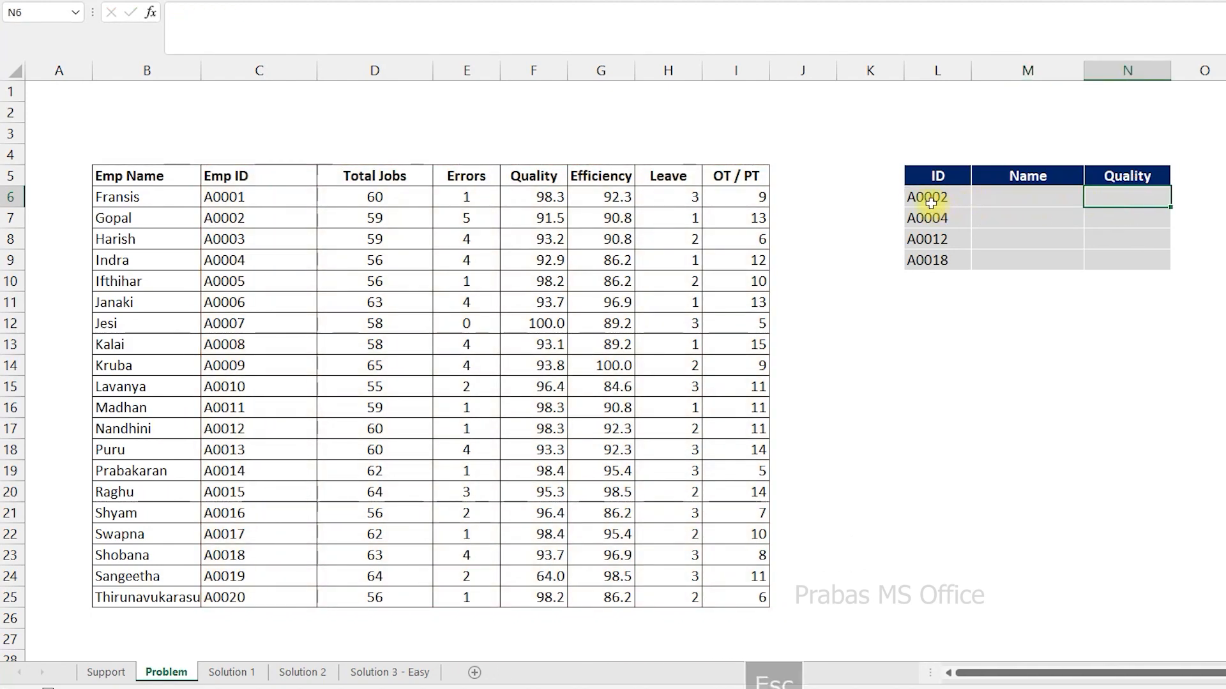
click(955, 201)
click(1140, 201)
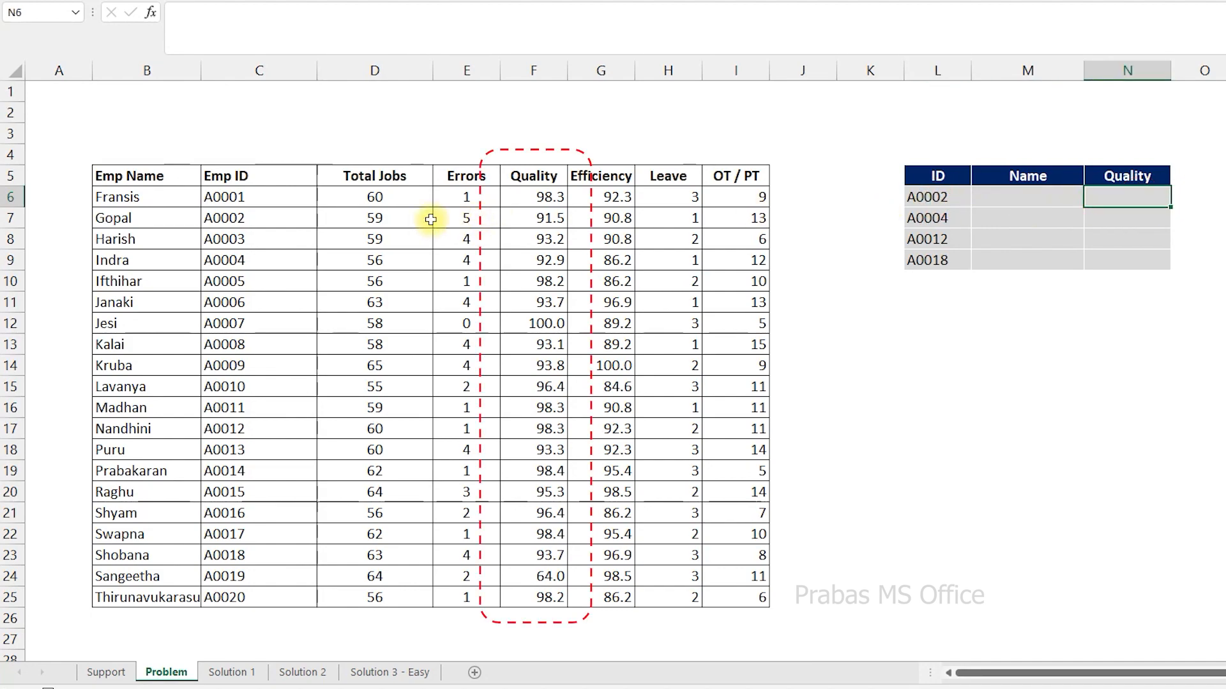
click(1017, 195)
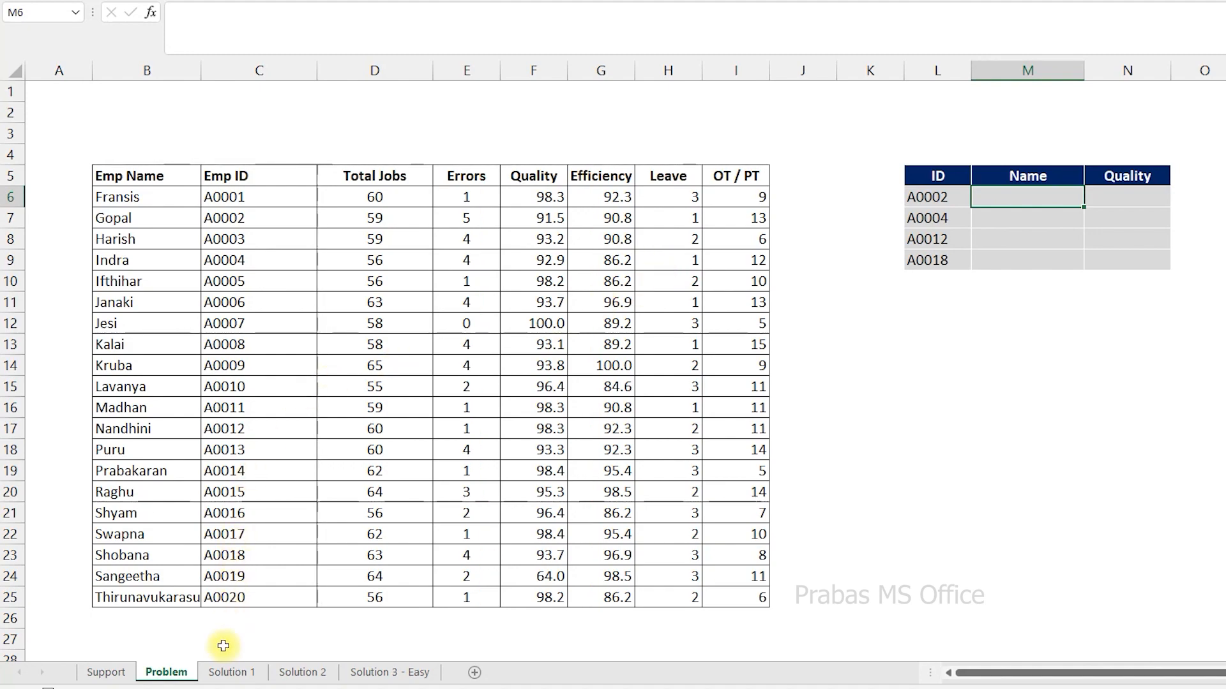
On the Solution 1 sheet, begin an XLOOKUP formula in M6 with L6 as the lookup value
click(224, 673)
click(874, 185)
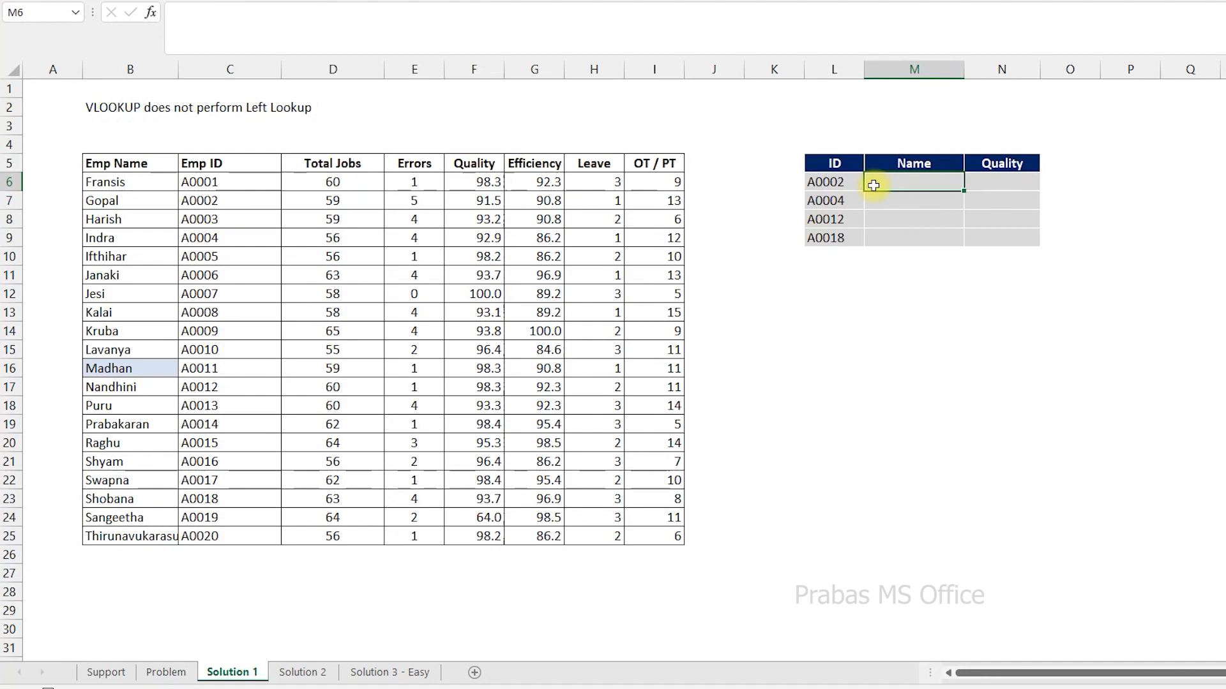
text(=)
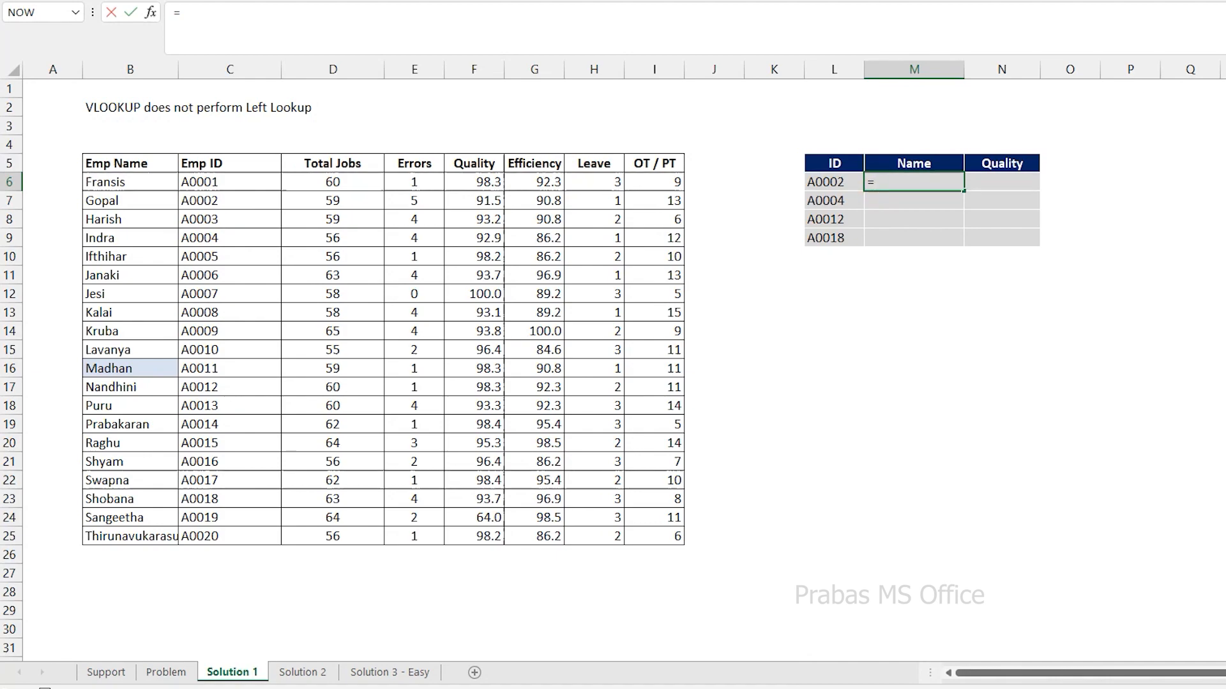
text(n)
key(BackSpace)
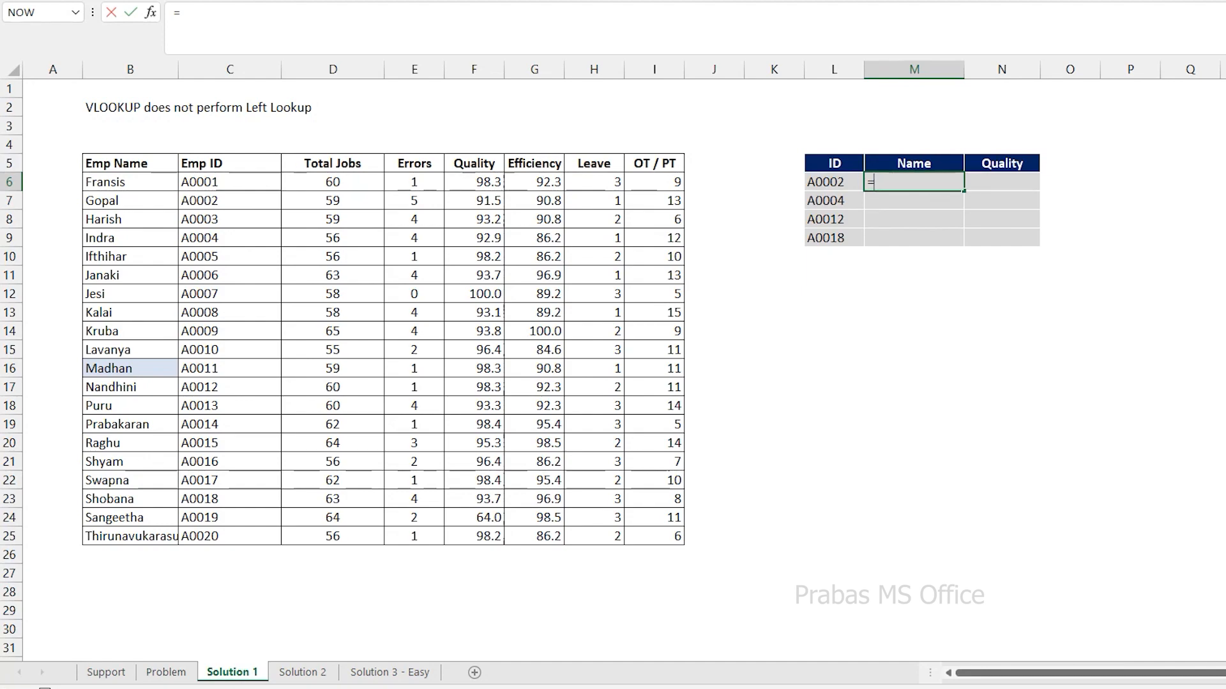
text(xl)
key(Tab)
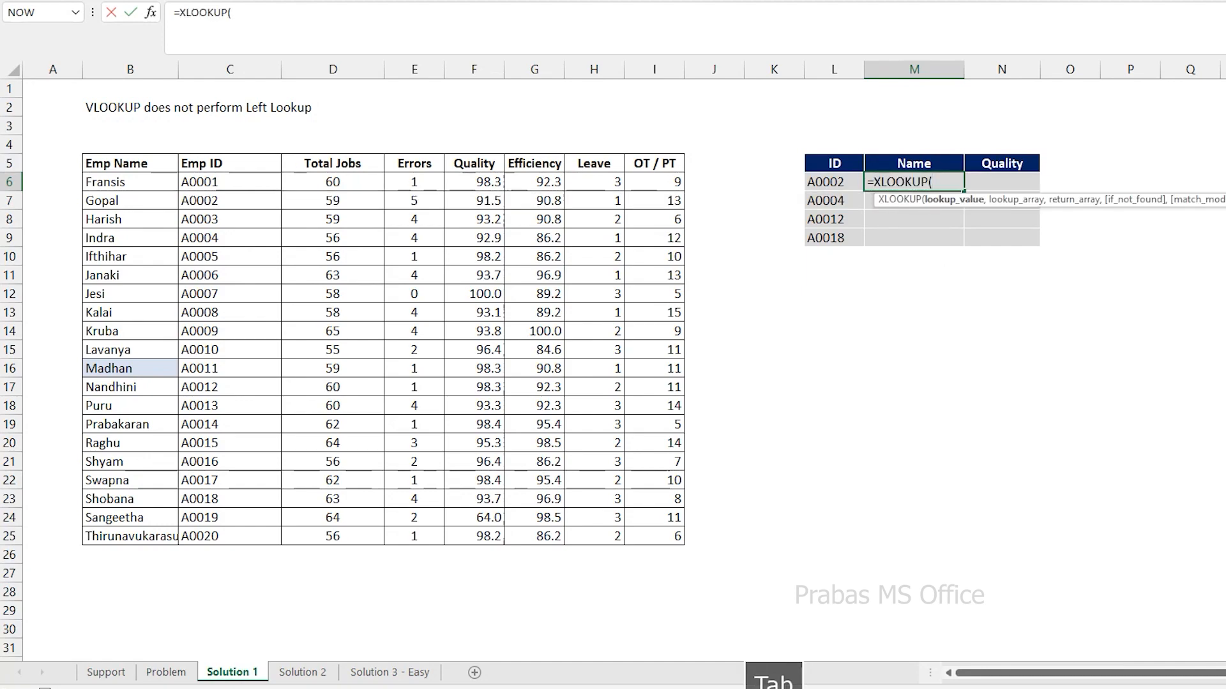
key(Left)
text(,)
Complete the XLOOKUP with lookup array C6:C25, return array B6:B25, "" if not found, match mode 0 and search mode 1
drag(210, 182, 220, 537)
text(,)
drag(127, 182, 146, 539)
text(,"",)
key(Tab)
text(,)
key(Tab)
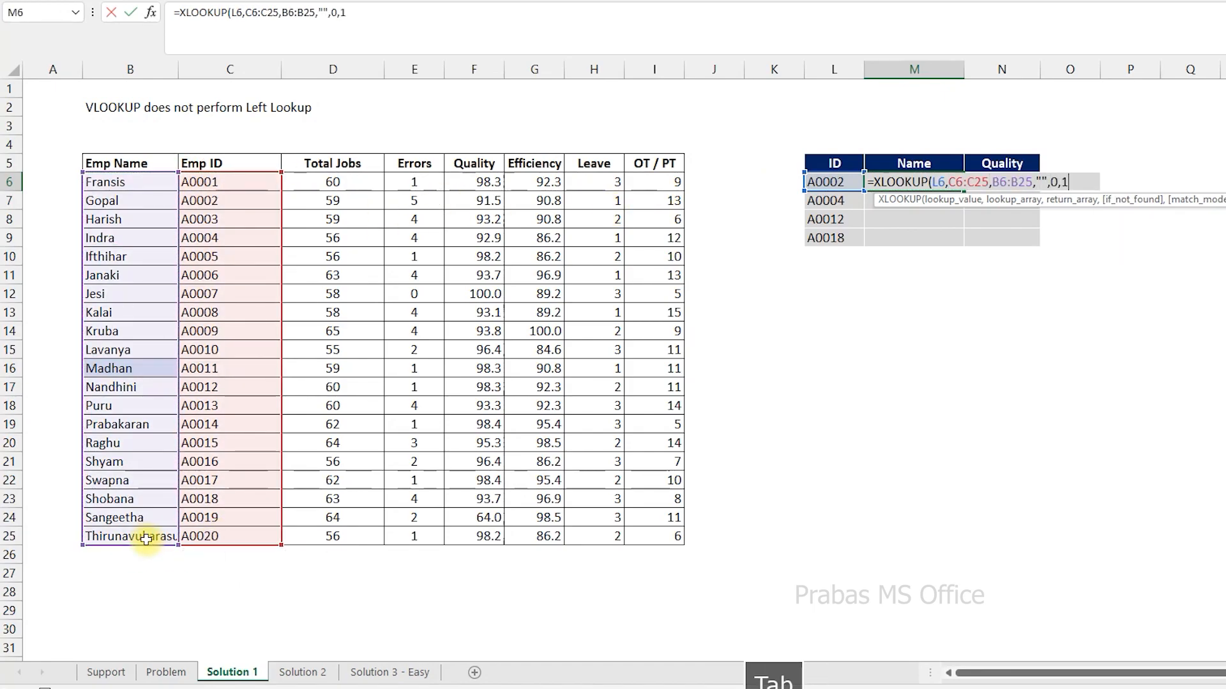
key(Return)
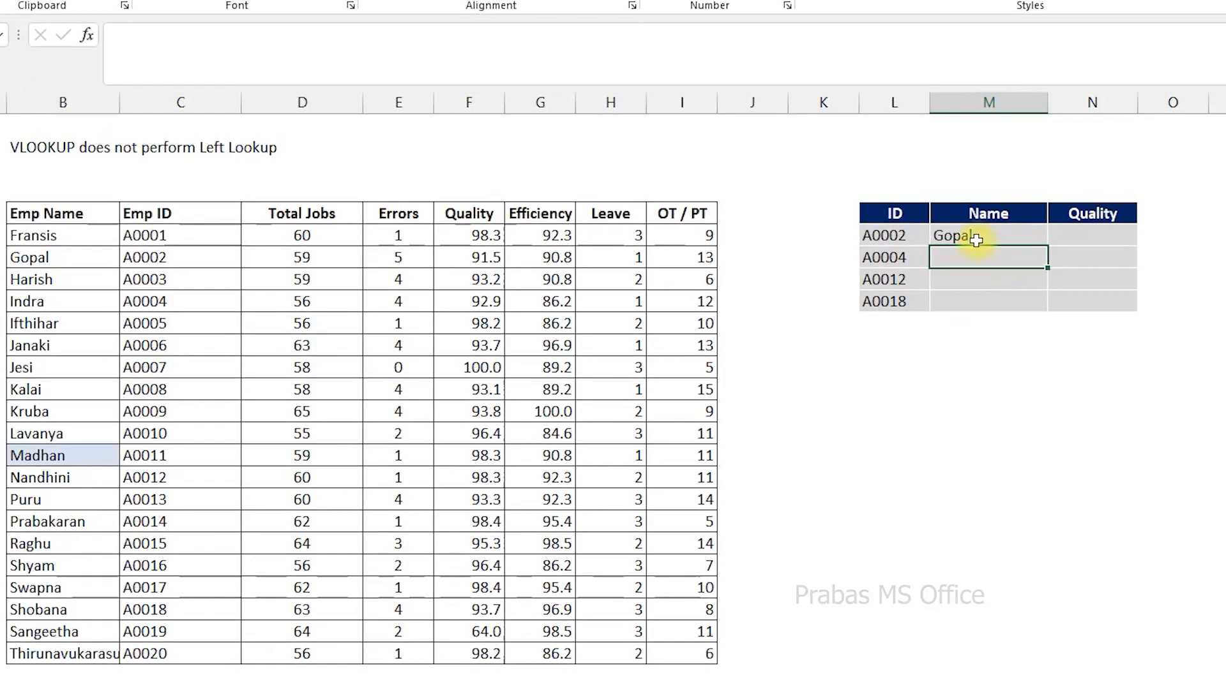
Make the lookup and return ranges in M6's formula absolute, as $C$6:$C$25 and $B$6:$B$25
double_click(912, 184)
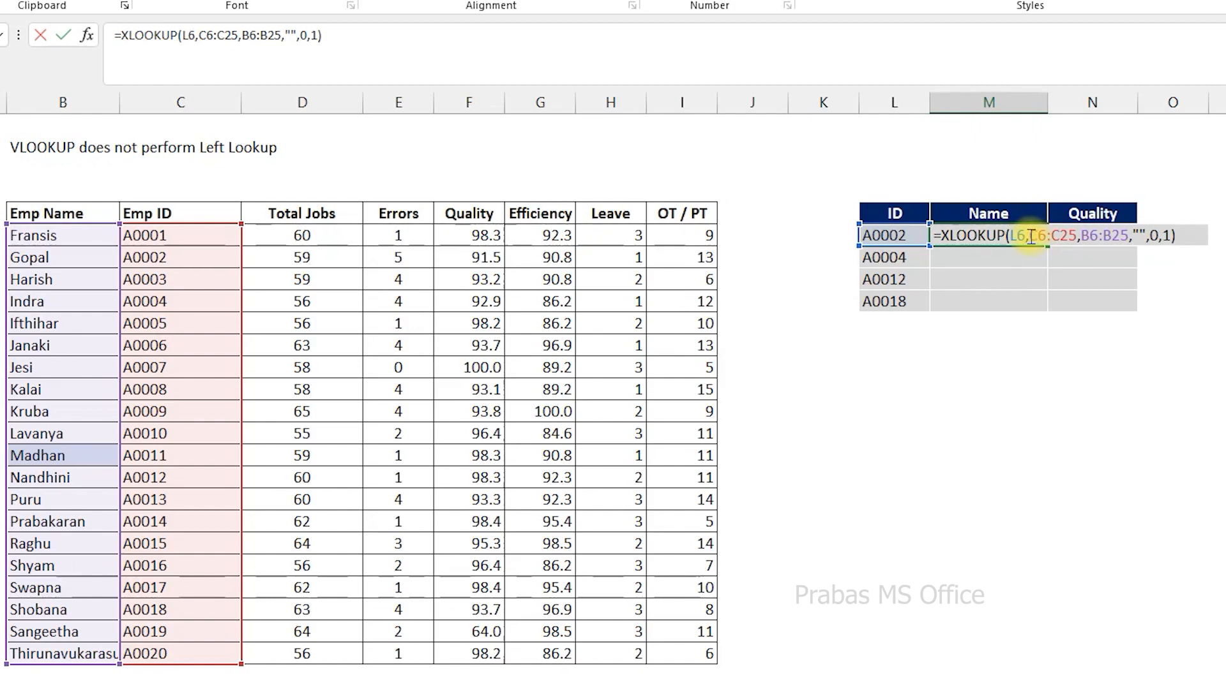
drag(1029, 237, 1071, 236)
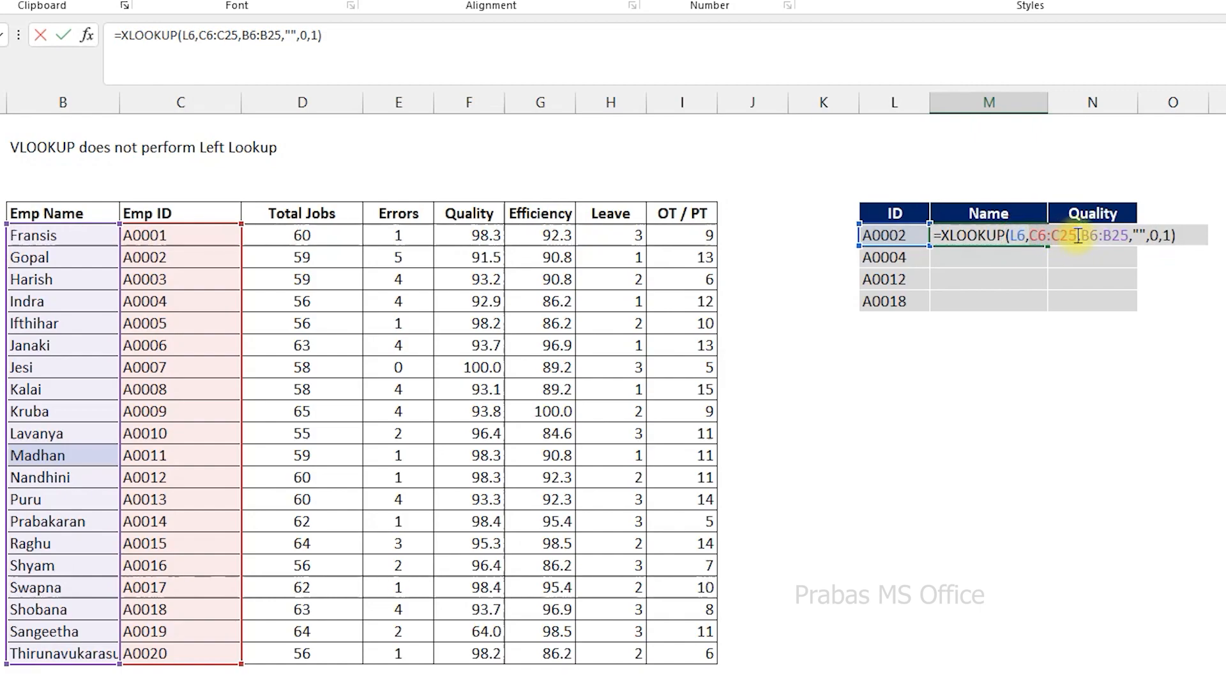
key(F4)
click(1121, 236)
drag(1139, 236, 1162, 236)
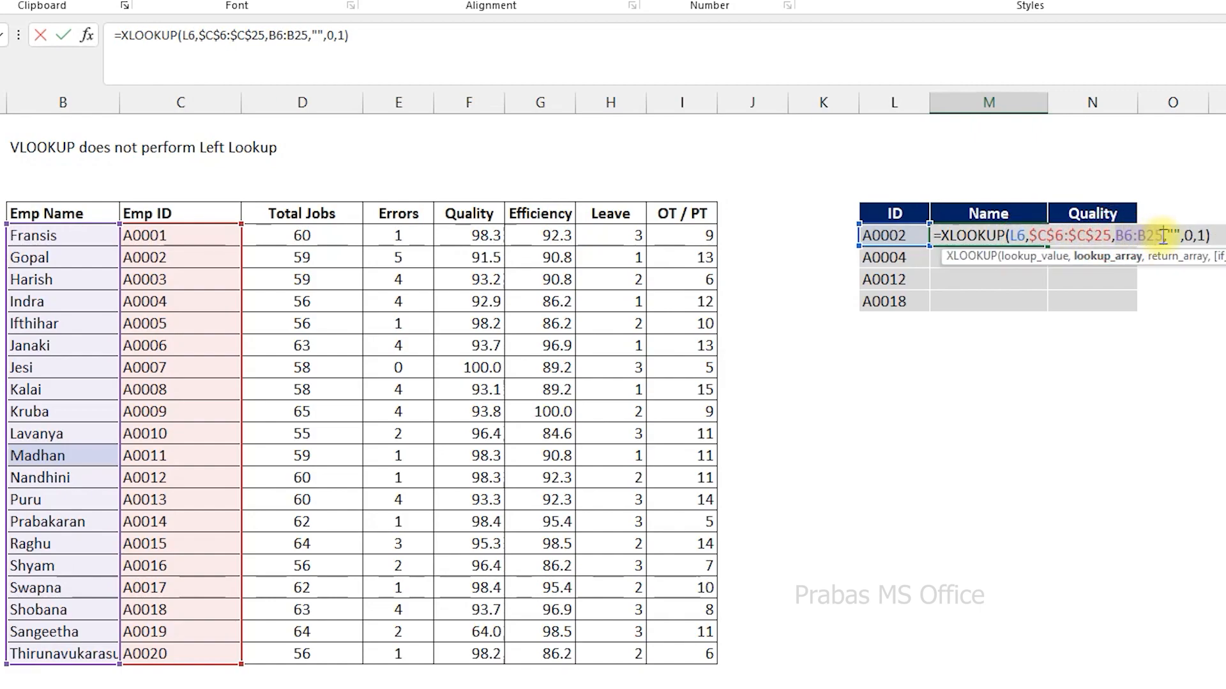
key(F4)
key(Return)
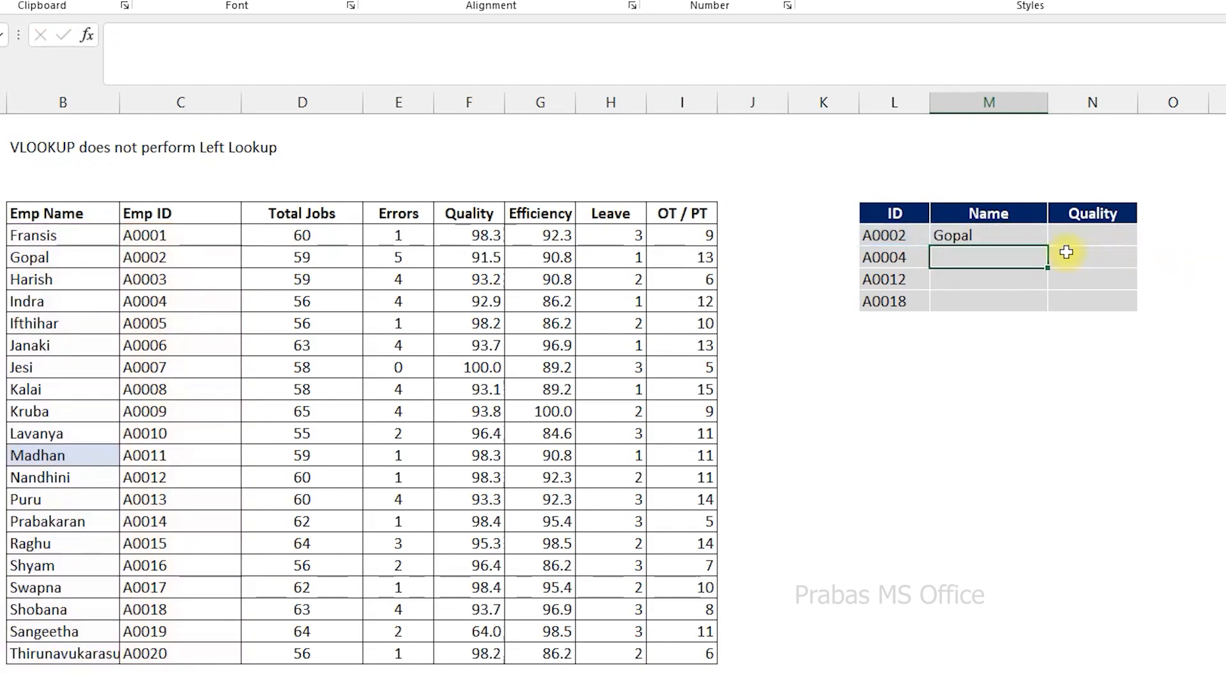
Fill the XLOOKUP formula from M6 down to M9 and open the copied formula in M8 for inspection
click(1034, 235)
drag(1047, 246, 1045, 309)
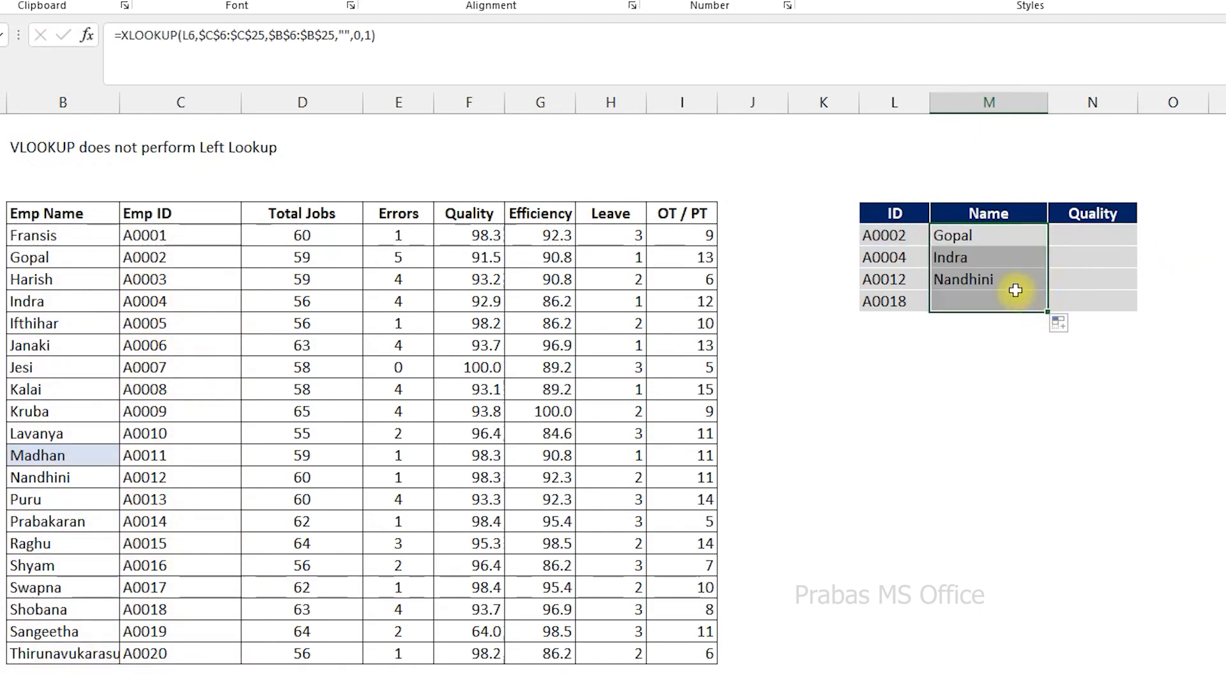
click(901, 279)
click(962, 281)
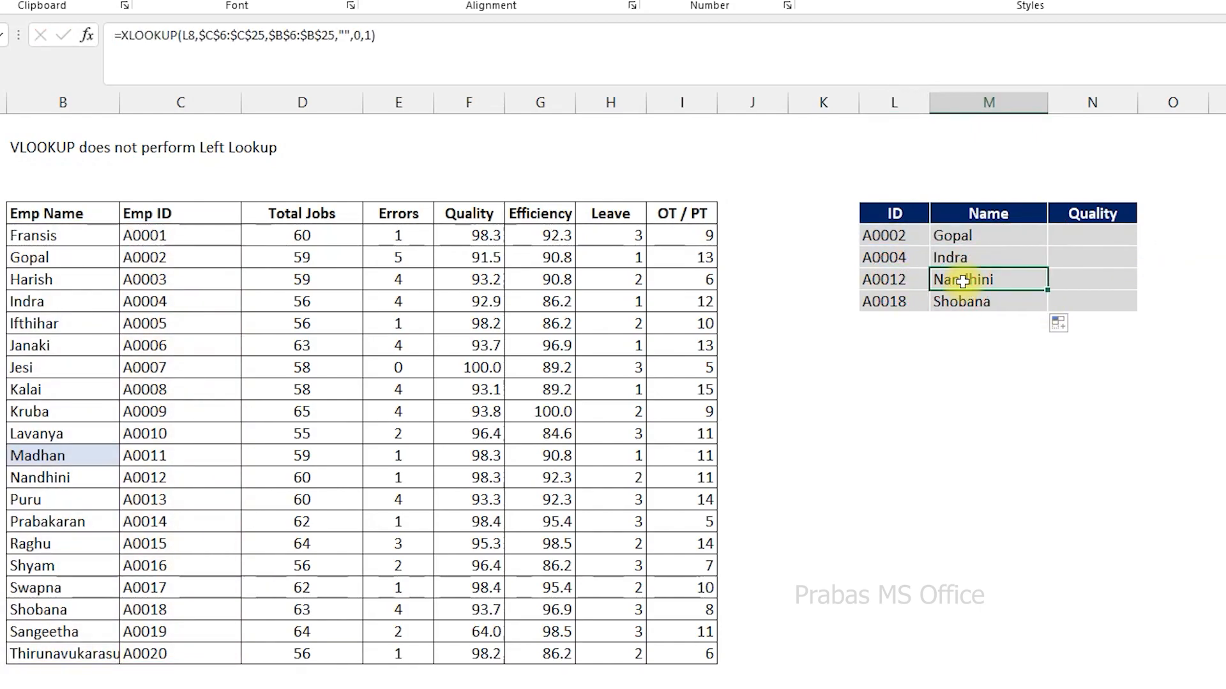
double_click(963, 282)
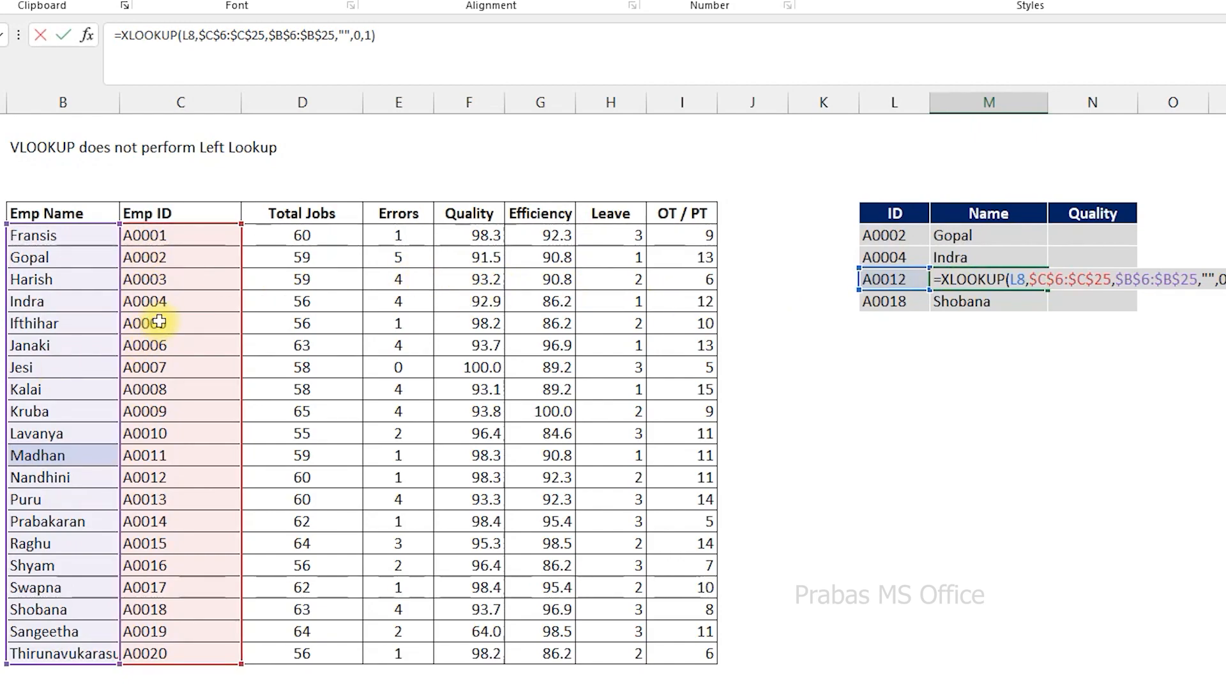
Copy M6's XLOOKUP formula text unchanged into N6 as =XLOOKUP(L6,$C$6:$C$25,$B$6:$B$25,"",0,1)
key(Escape)
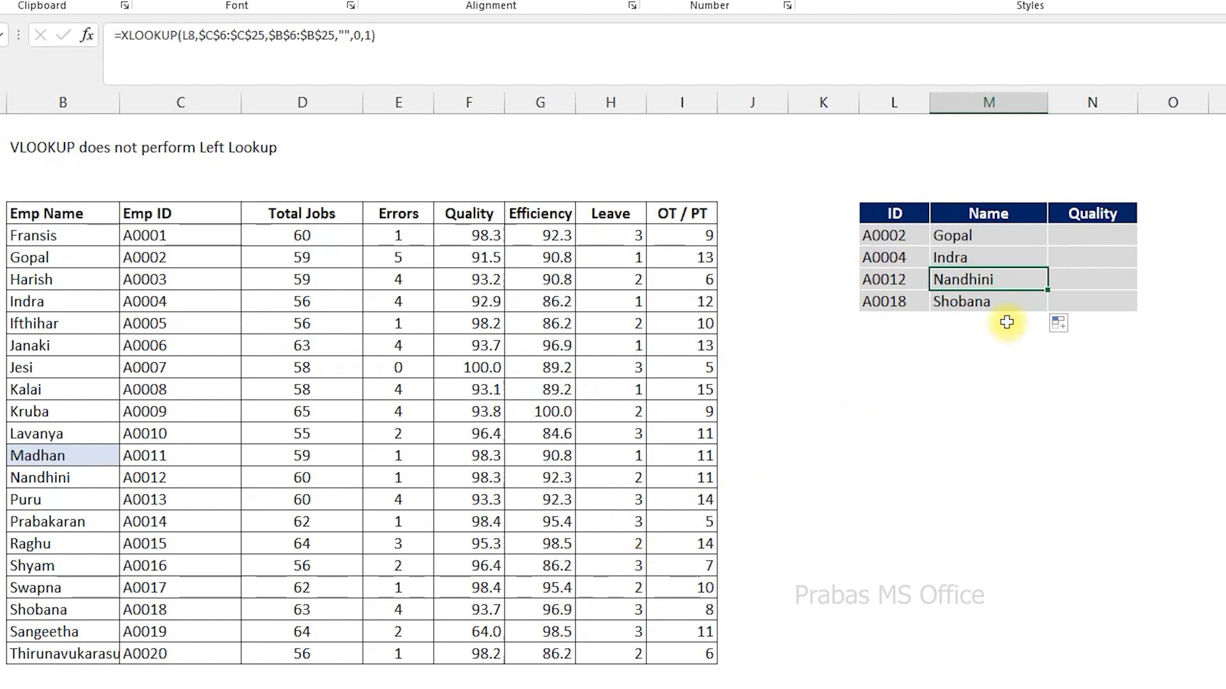
double_click(1007, 237)
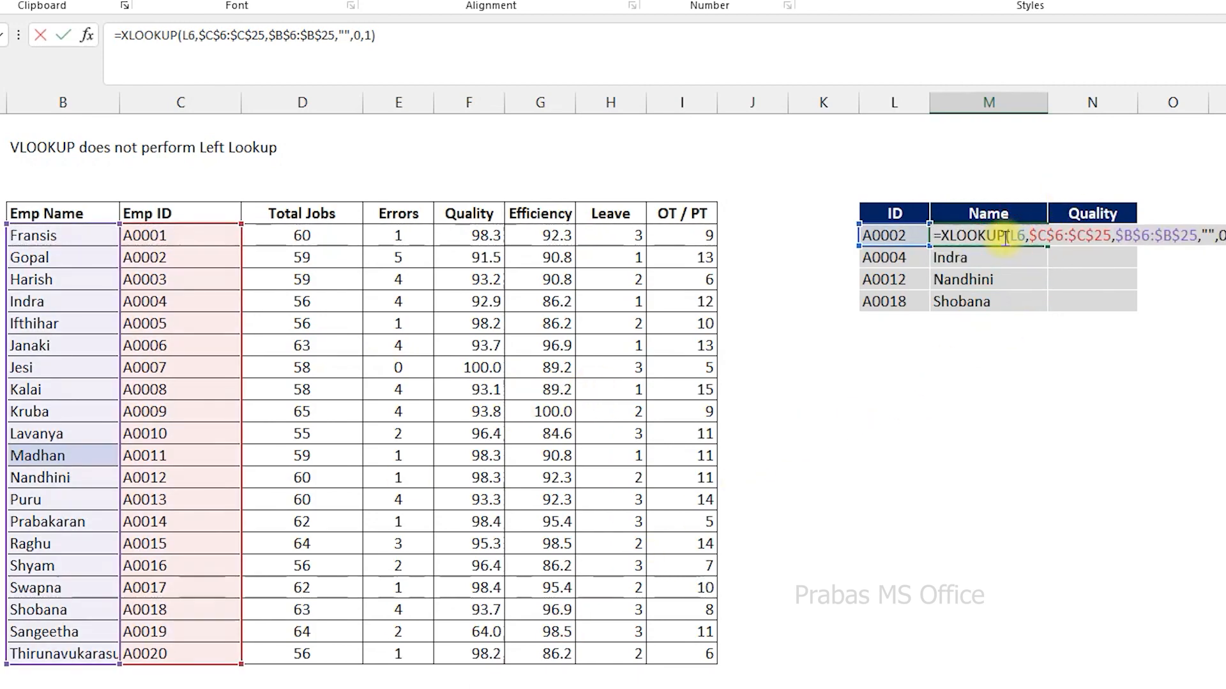
click(1060, 240)
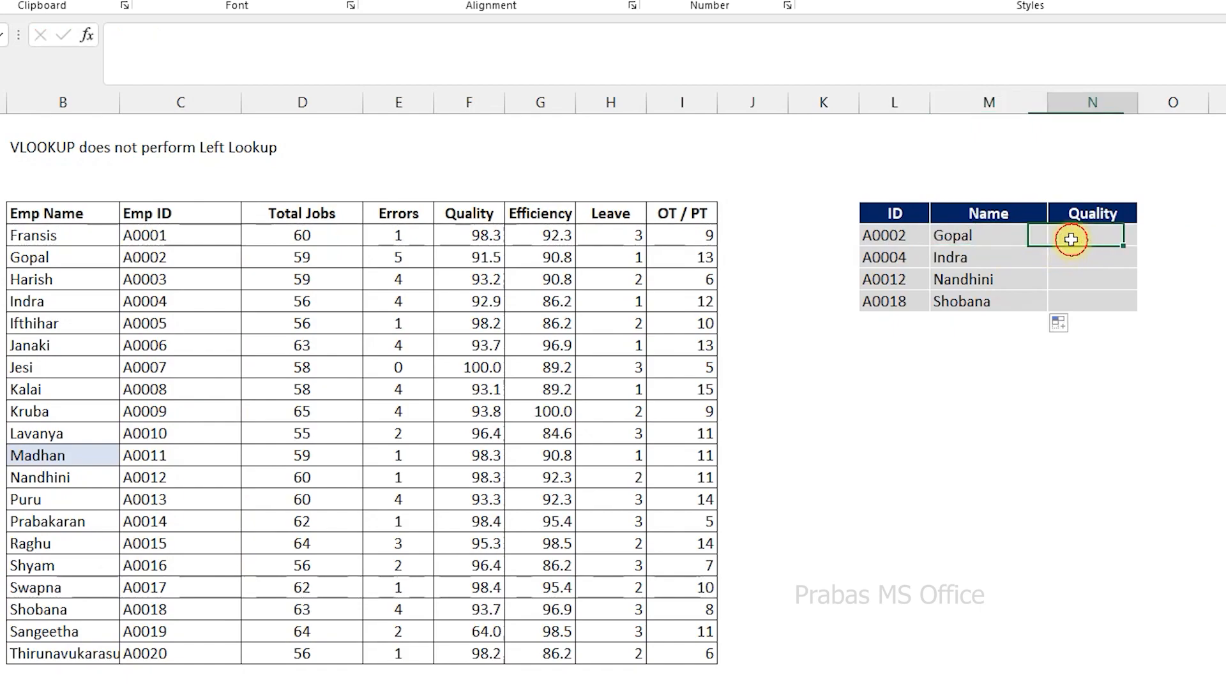
double_click(1071, 240)
text(=XLOOKUP(L6,$C$6:$C$25,$B$6:$B$25,"",0,1))
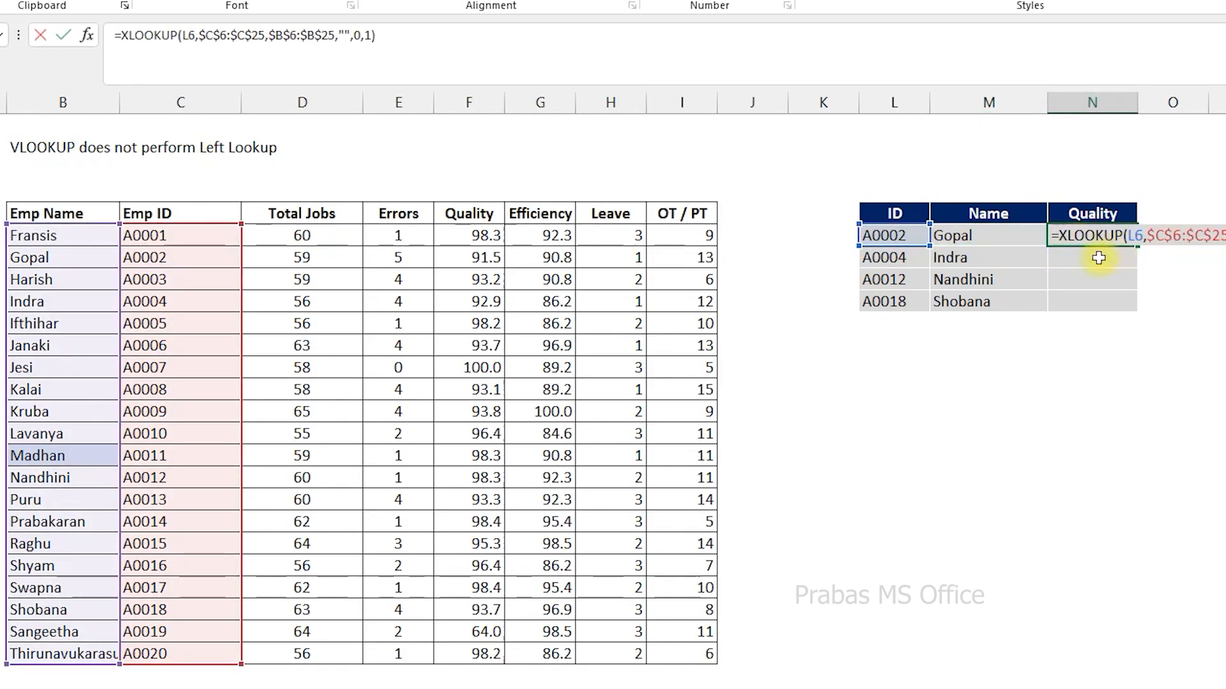
key(Return)
Change the return array in N6's XLOOKUP to the Quality column, $F$6:$F$25, and fill the formula down to N9
key(Up)
key(F2)
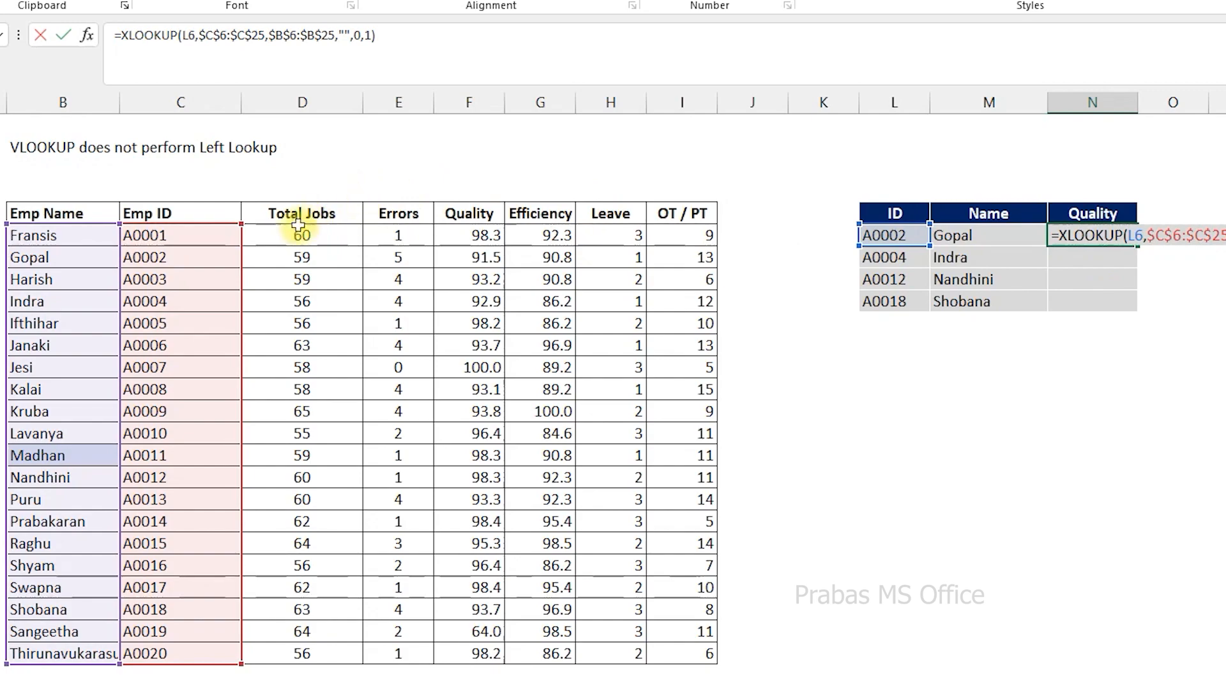
drag(98, 225, 451, 233)
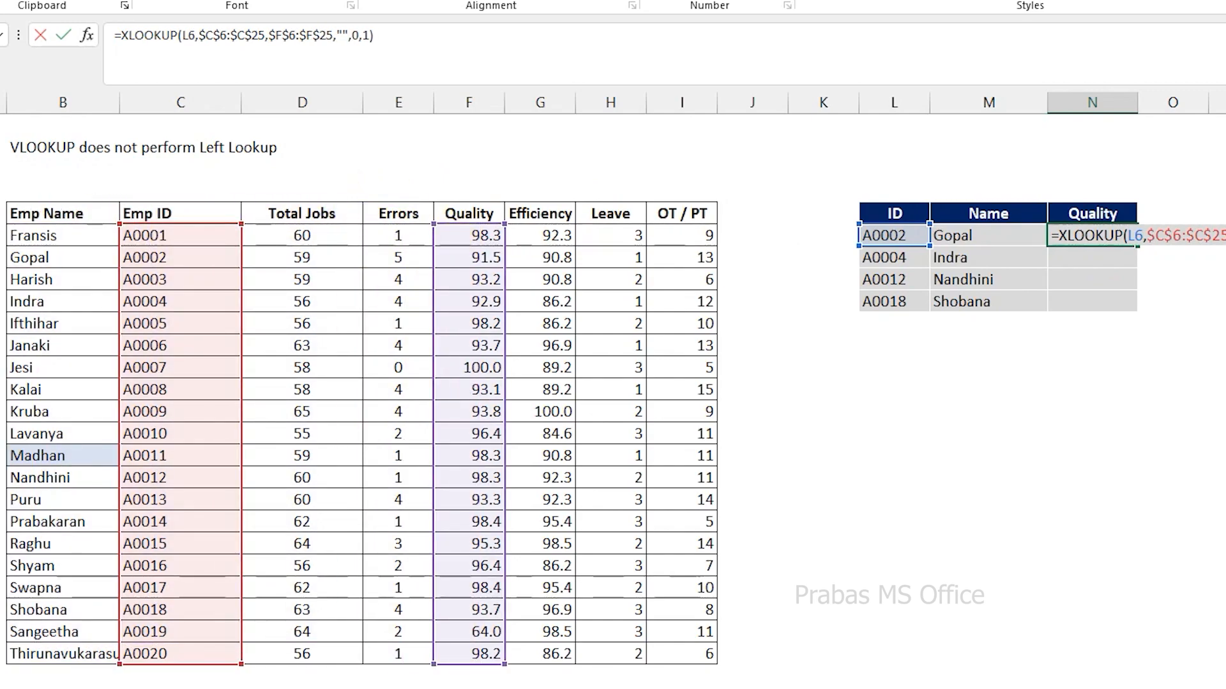
key(Return)
click(1124, 237)
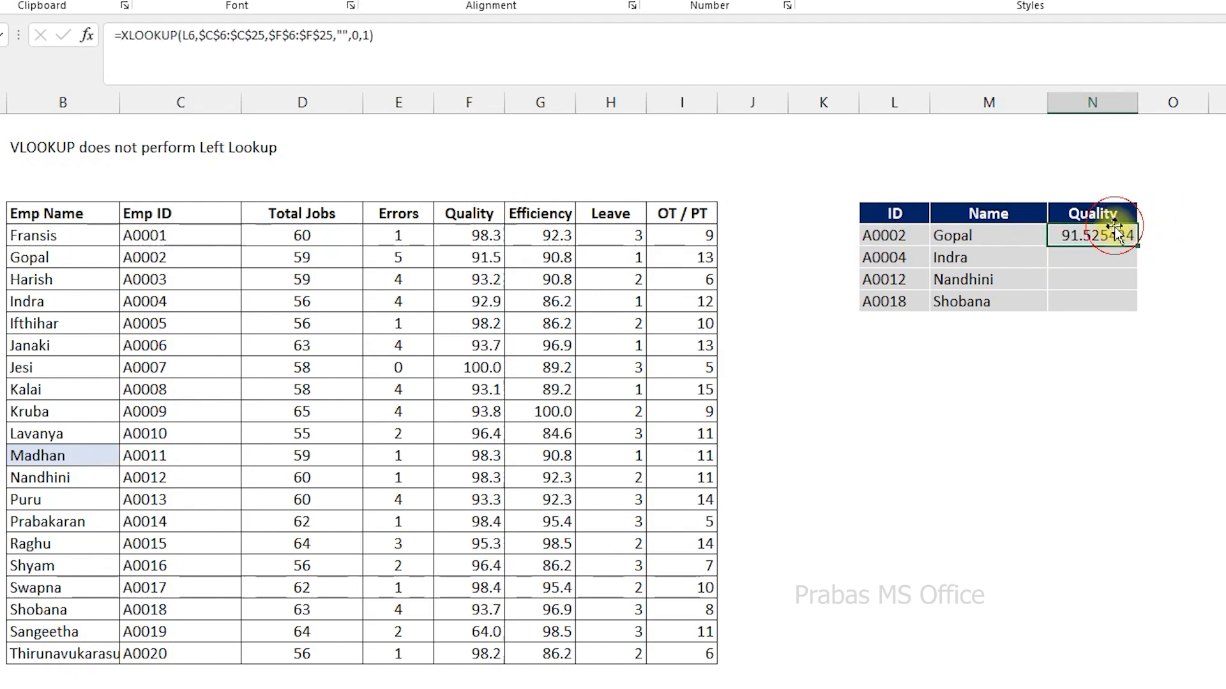
drag(1137, 245, 1130, 305)
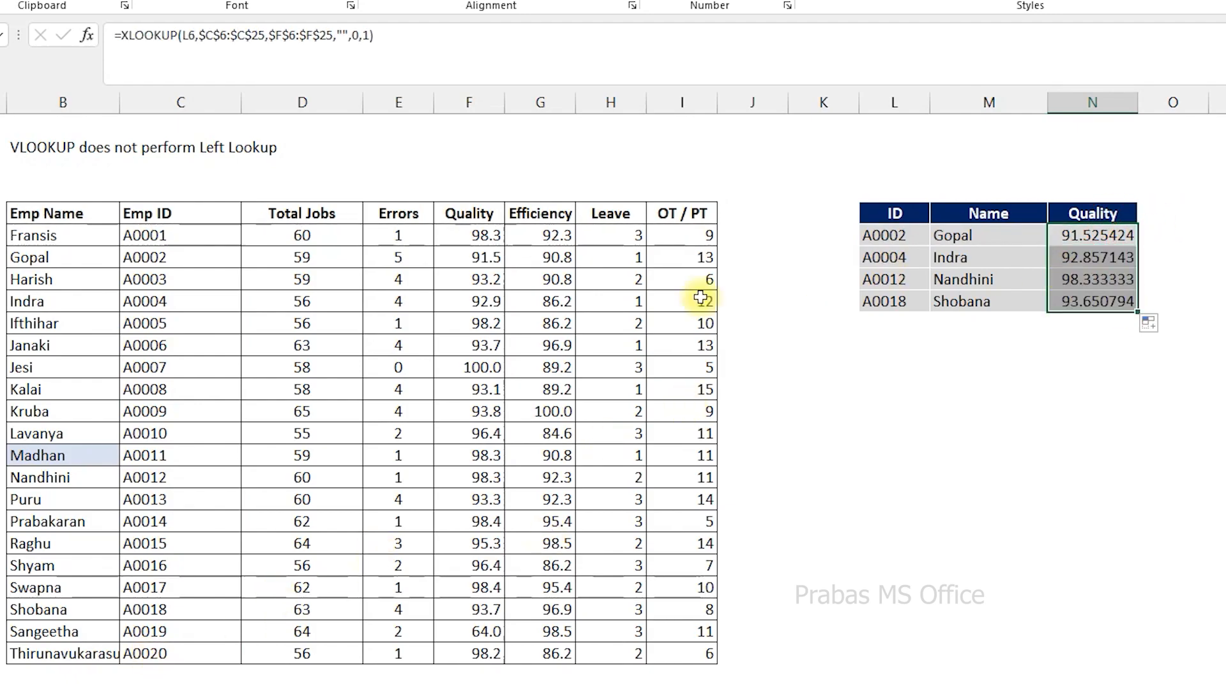
drag(1022, 213, 1075, 306)
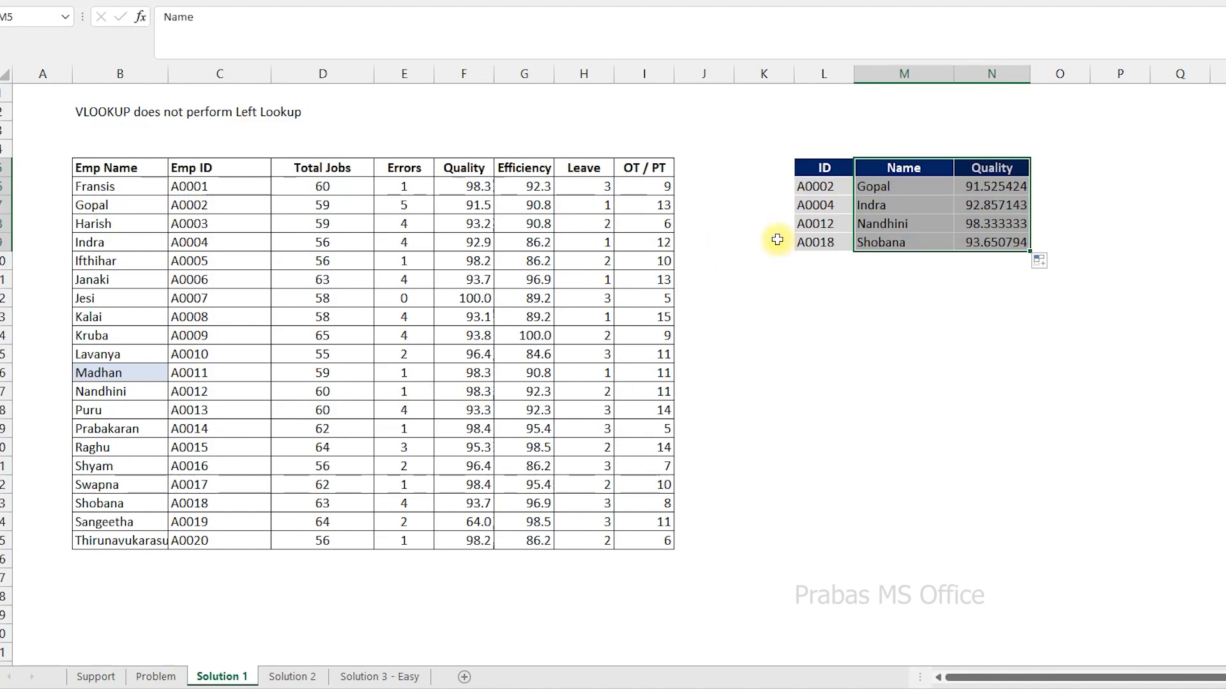
On the Solution 2 sheet, begin an INDEX formula in M6 with B6:B25 as the array
click(295, 678)
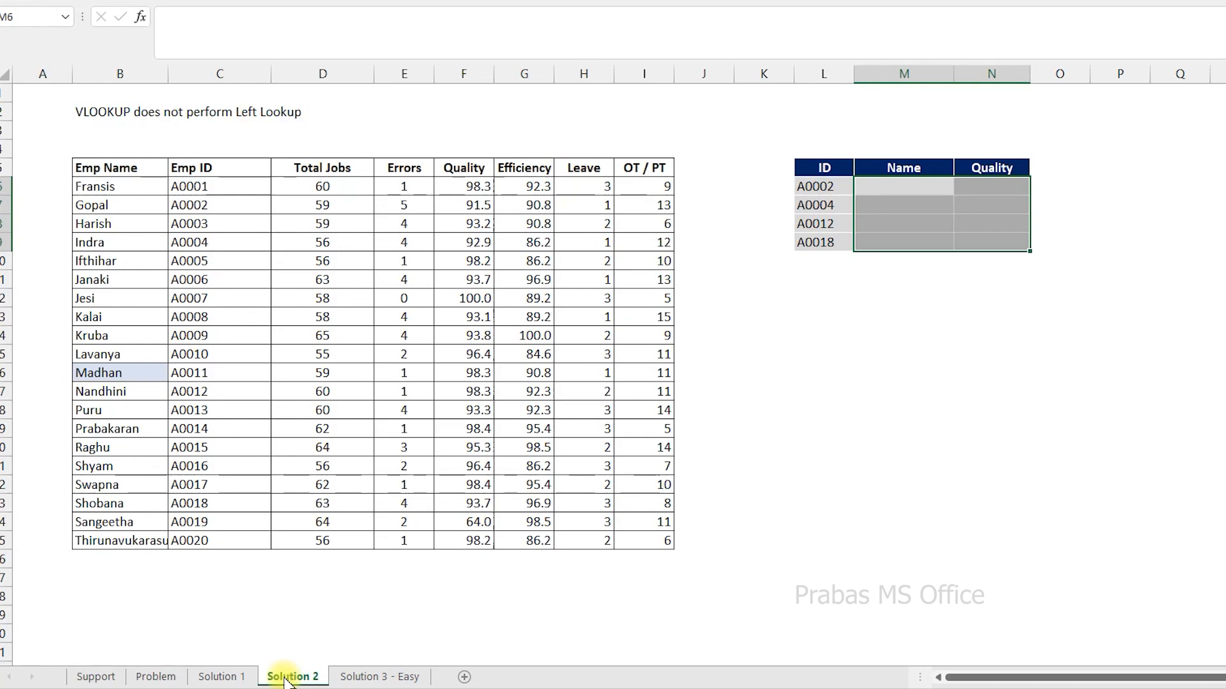
click(877, 188)
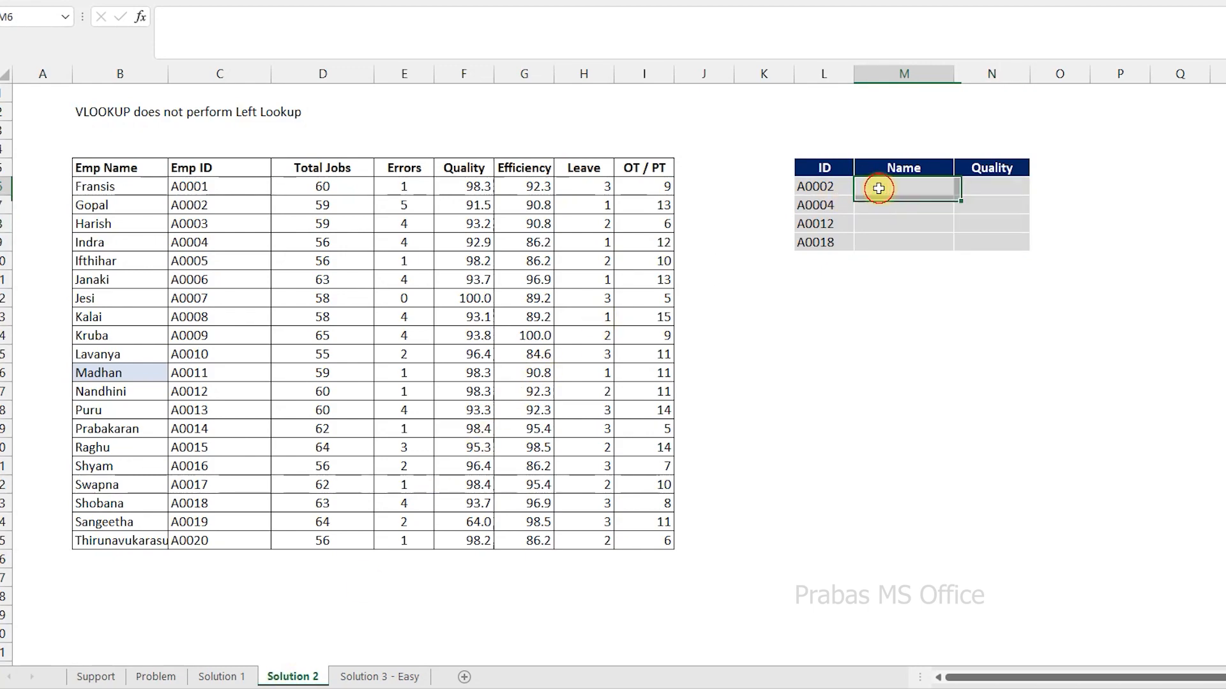
text(=)
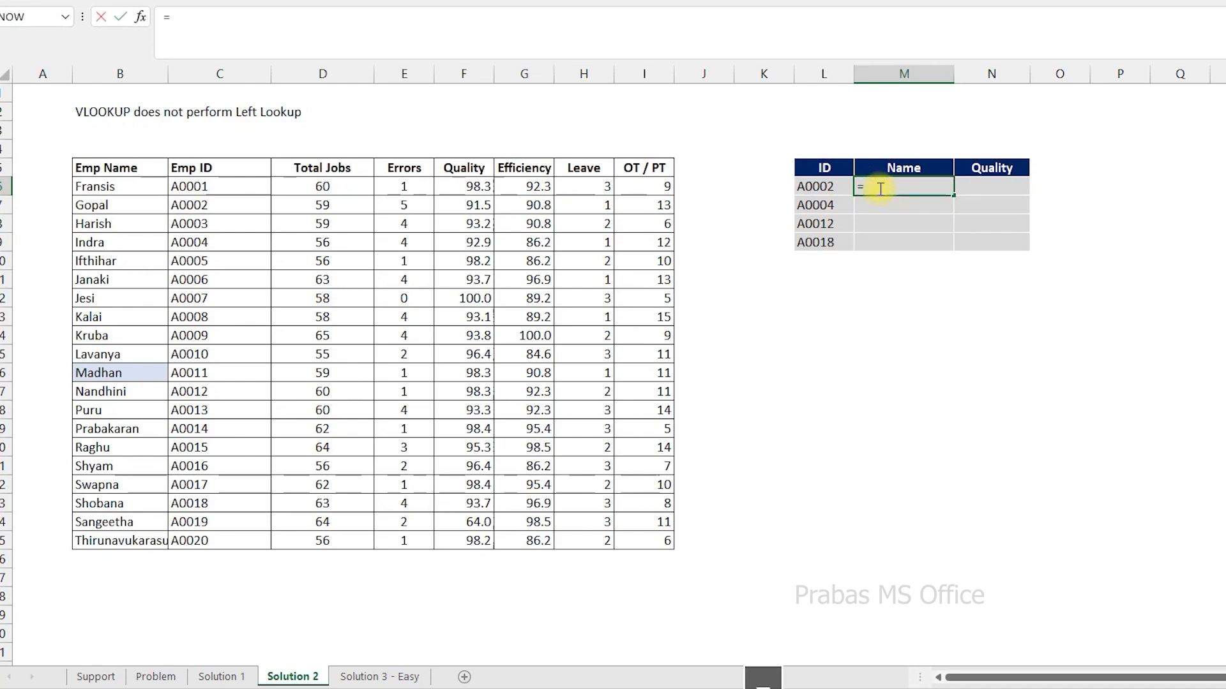
text(index)
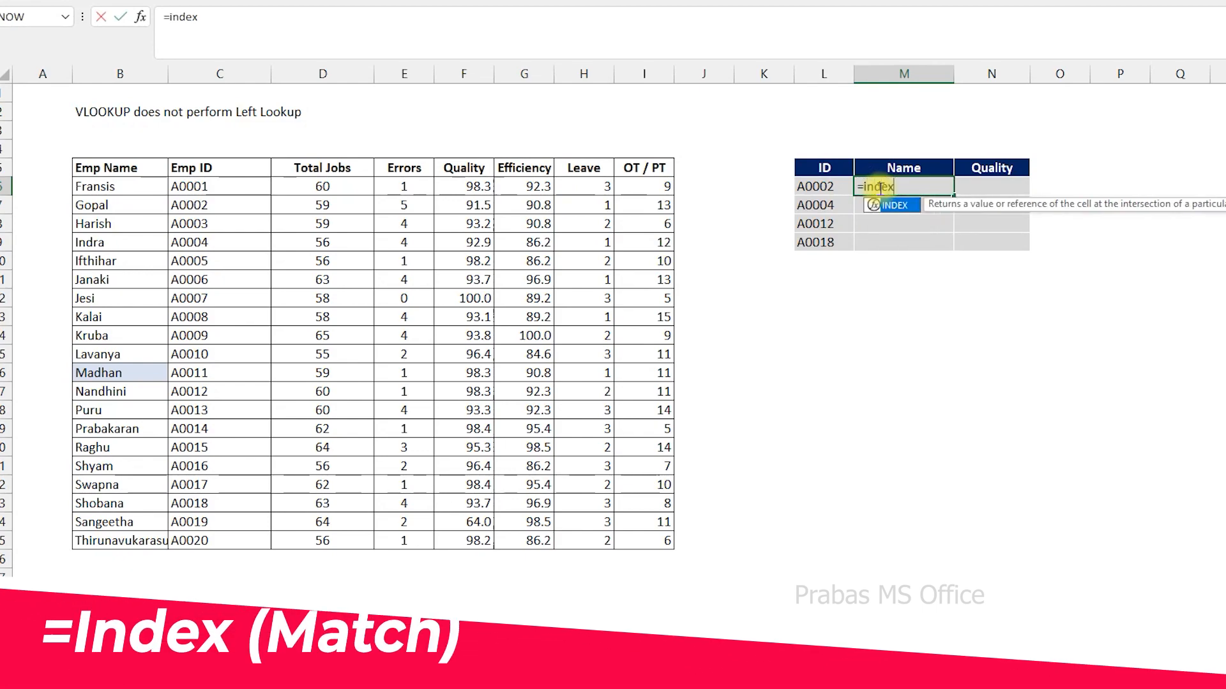
key(Tab)
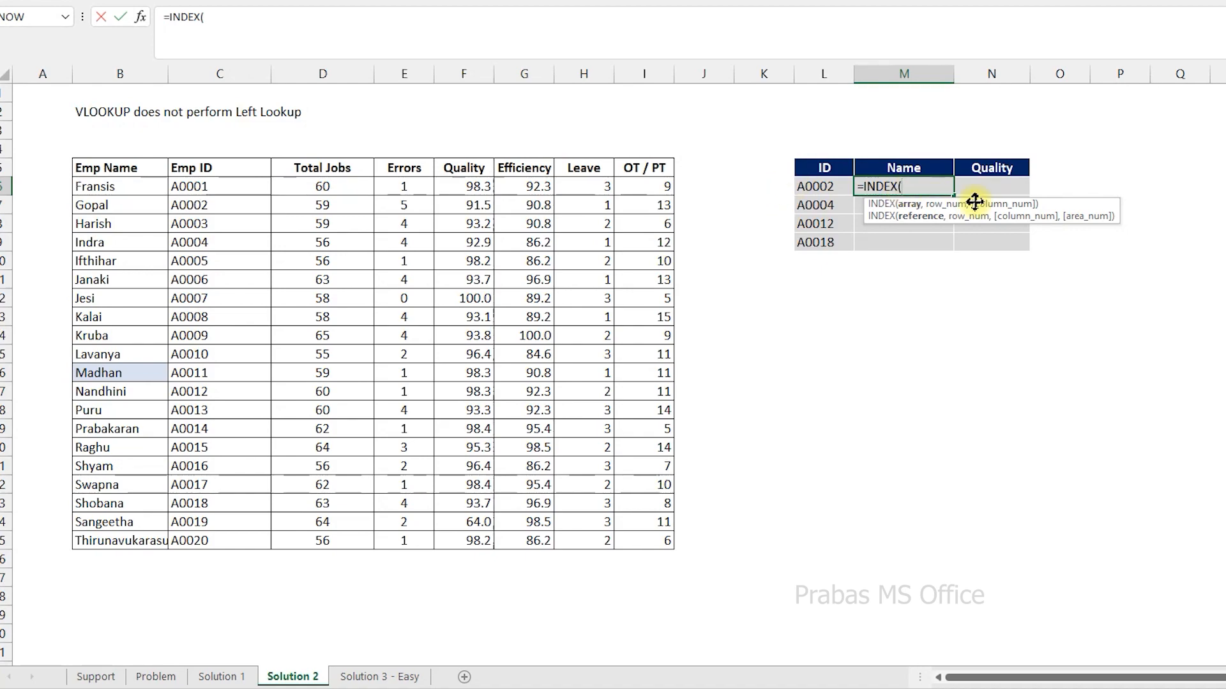
drag(120, 187, 120, 541)
Complete M6's INDEX formula with a nested MATCH of L6 in C6:C25 using match type 0
text(,MATCH()
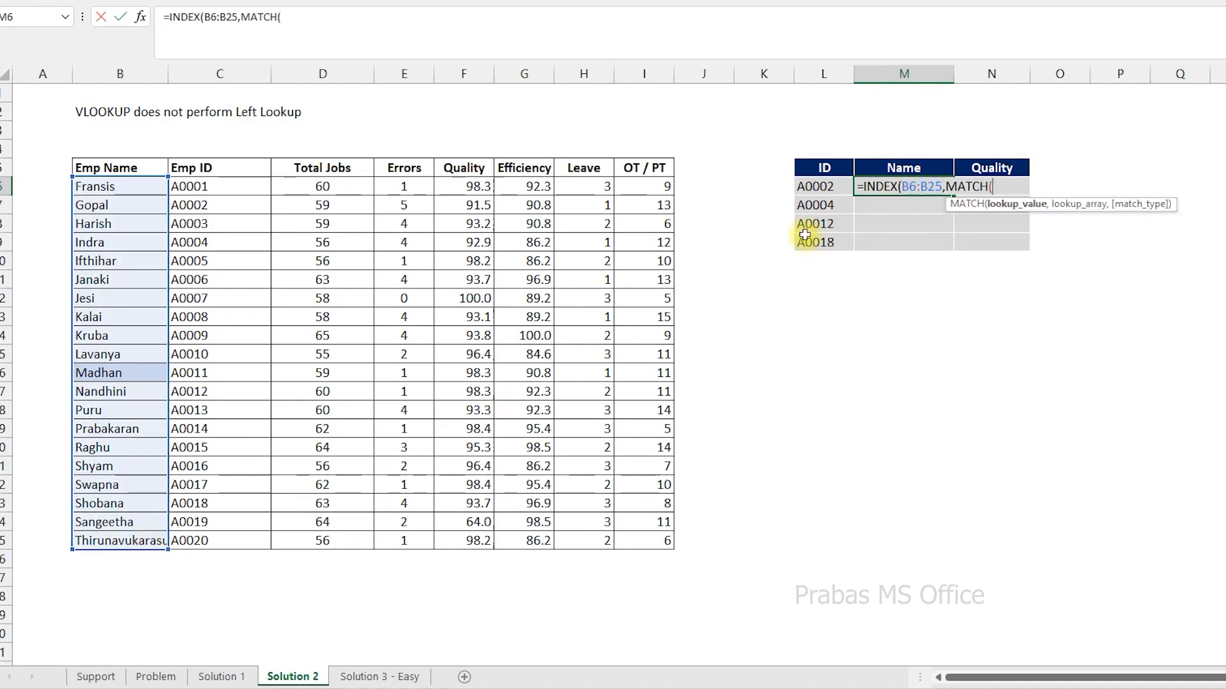
click(824, 186)
text(,)
drag(192, 187, 192, 542)
text(,0))
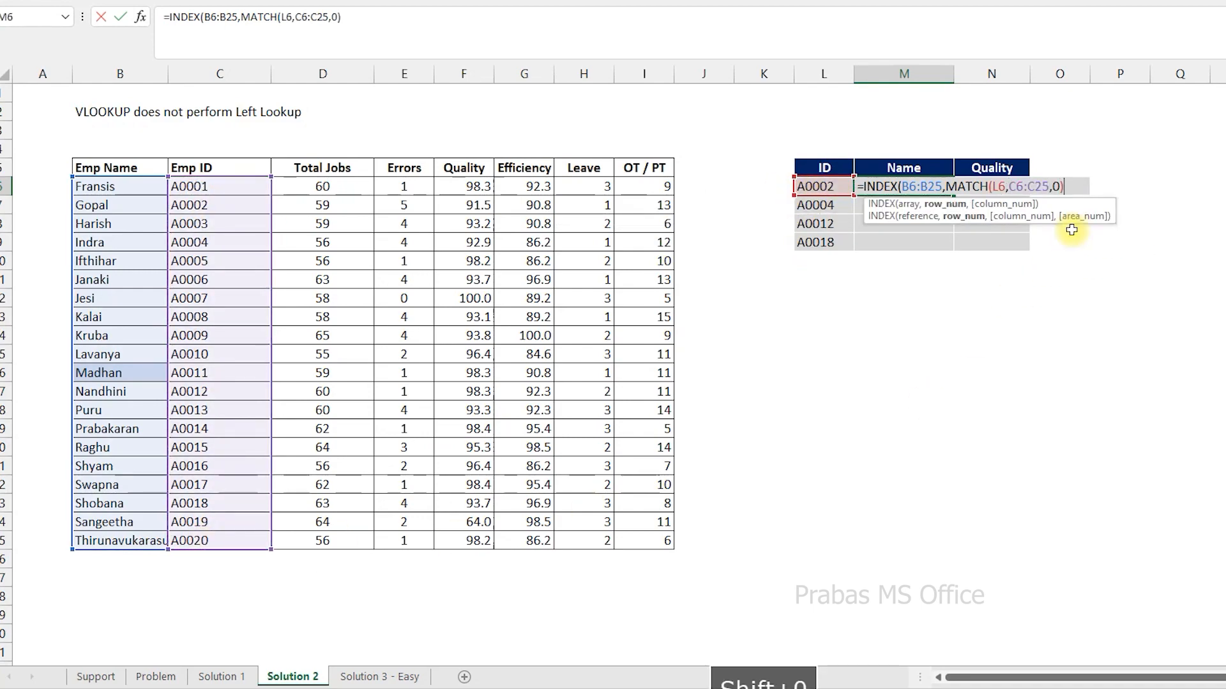
key(Return)
Make the ranges in M6's INDEX-MATCH formula absolute, as $B$6:$B$25 and $C$6:$C$25, and fill the formula down to M9
key(Up)
key(F2)
drag(941, 187, 903, 187)
key(F4)
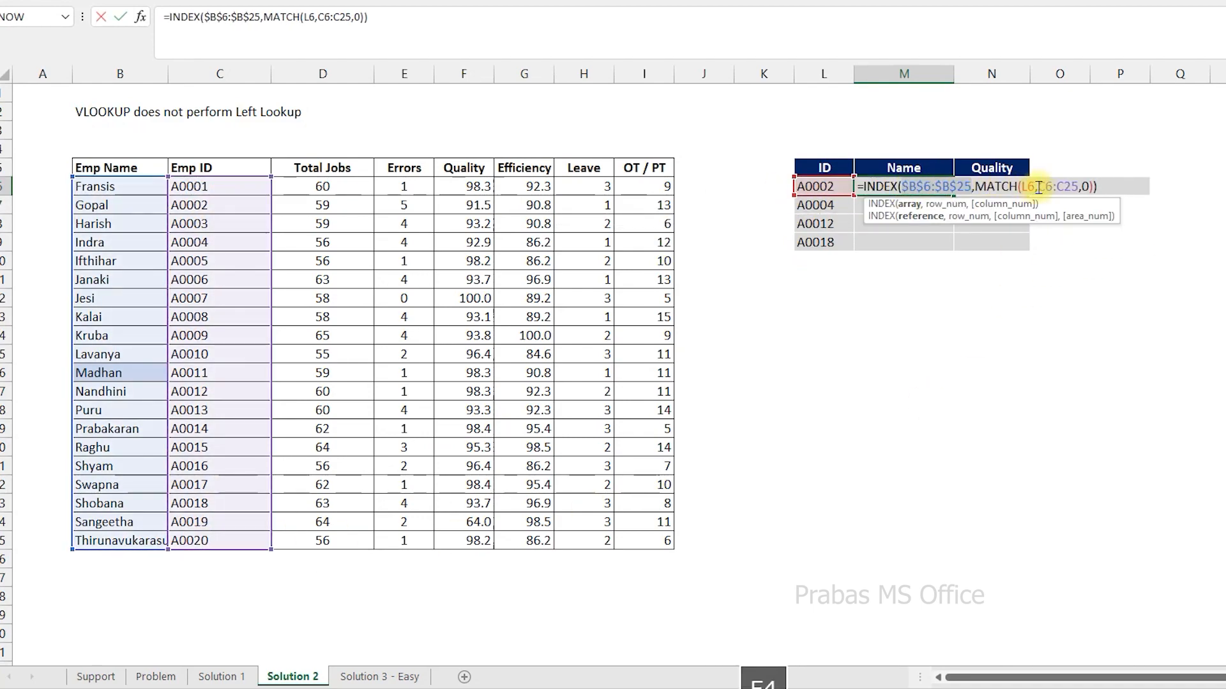
drag(1035, 187, 1079, 188)
key(F4)
key(ctrl+z)
key(F4)
key(Return)
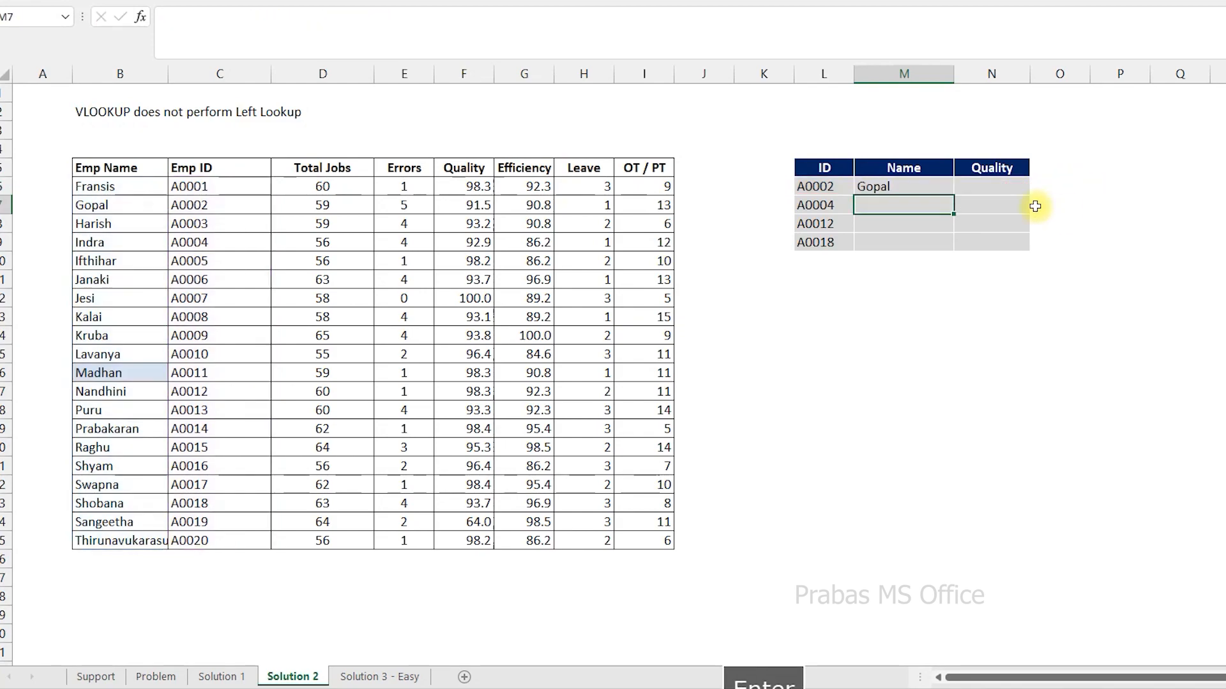
click(925, 187)
double_click(954, 196)
key(F2)
drag(860, 186, 1127, 191)
right_click(1110, 188)
click(1143, 223)
key(Escape)
double_click(980, 187)
right_click(977, 188)
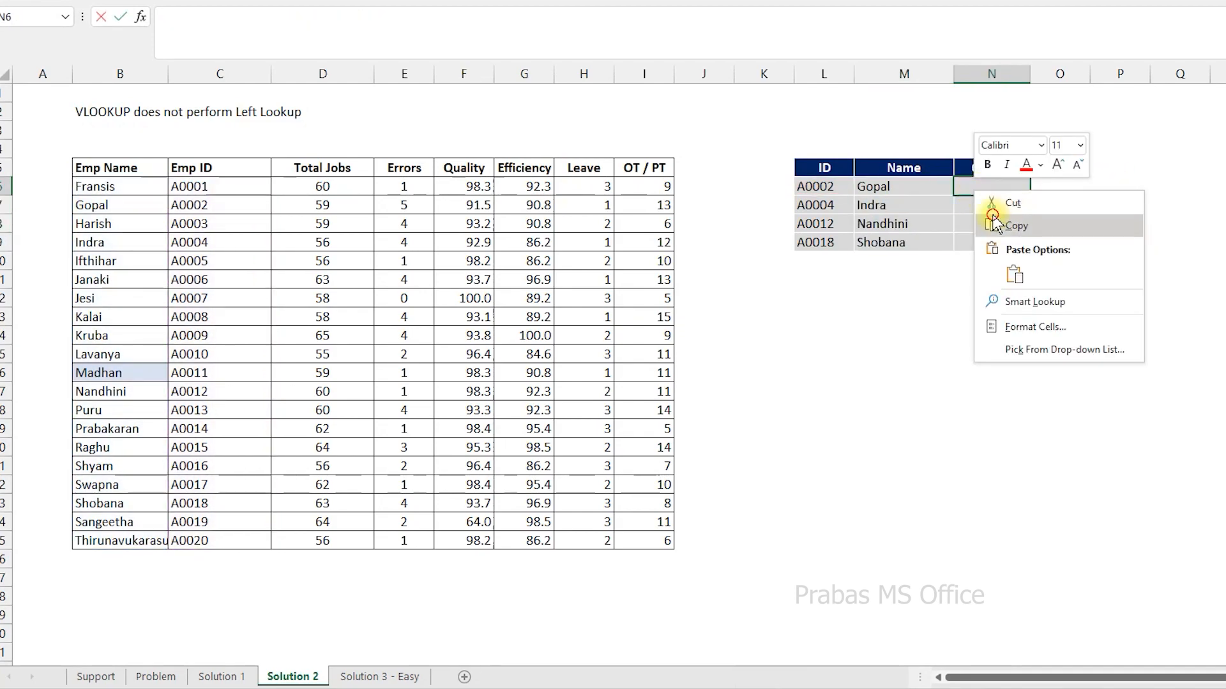
Copy the INDEX-MATCH formula text from M6 and paste it unchanged into N6
double_click(945, 188)
key(F2)
drag(860, 187, 1127, 188)
right_click(1023, 186)
click(1048, 214)
key(Escape)
right_click(991, 186)
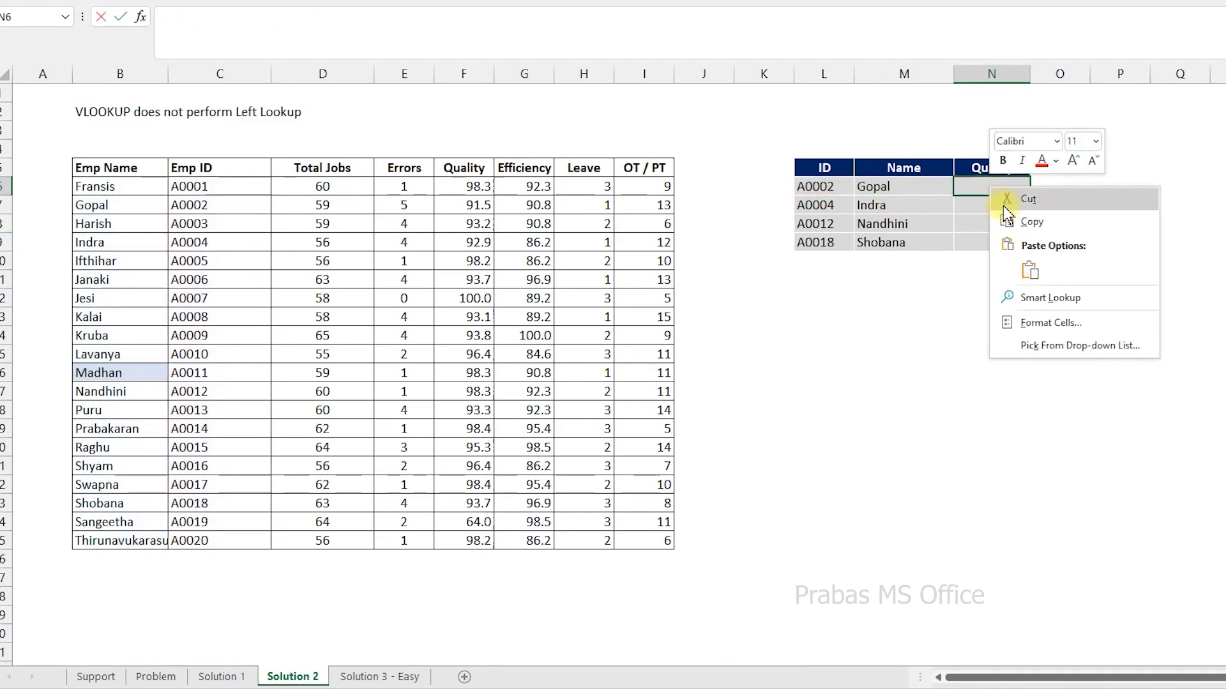
click(1029, 271)
key(Return)
Change the INDEX array in N6 to $F$6:$F$25 and fill the formula down to N9
key(F2)
drag(82, 158, 445, 160)
key(Return)
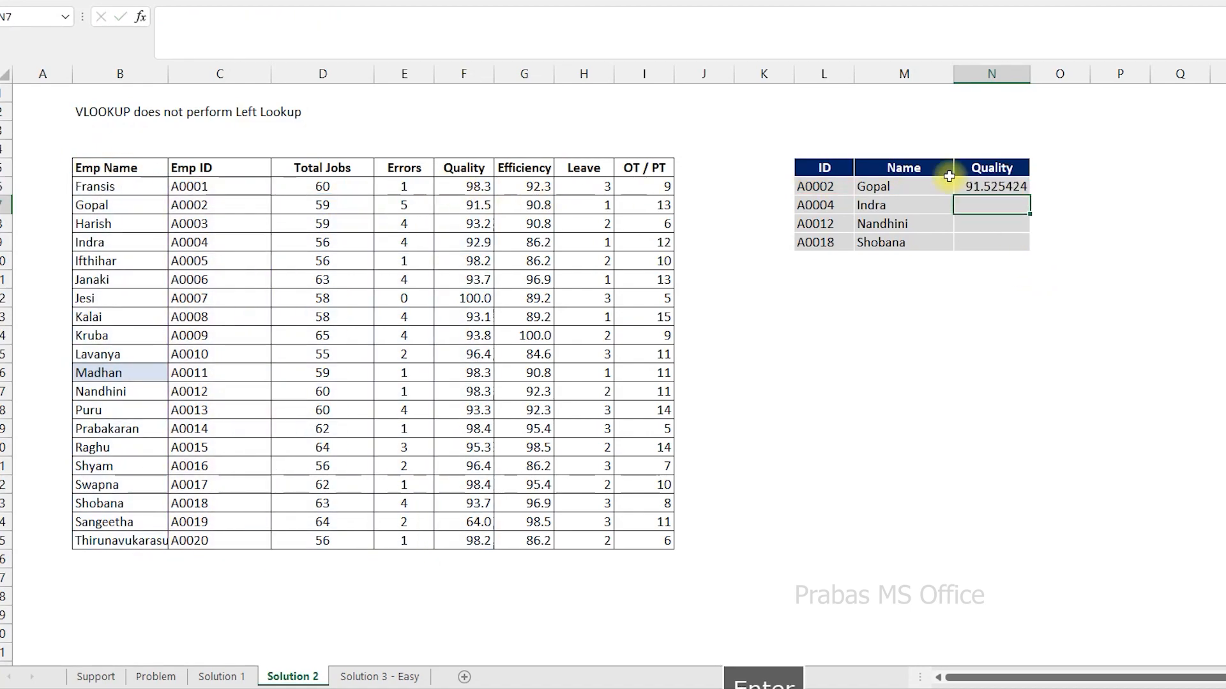
click(991, 187)
drag(1029, 195, 1029, 245)
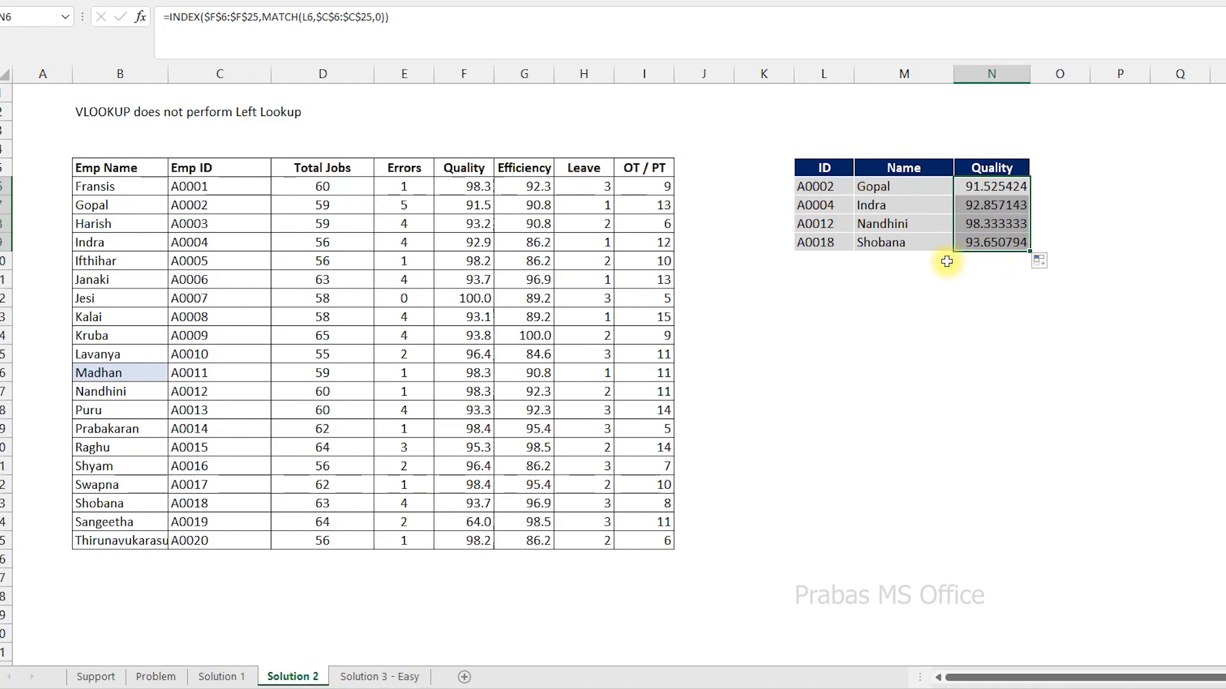
Compare M6's INDEX-MATCH formula on Solution 2 with the XLOOKUP formula in M6 on Solution 1
drag(90, 168, 107, 543)
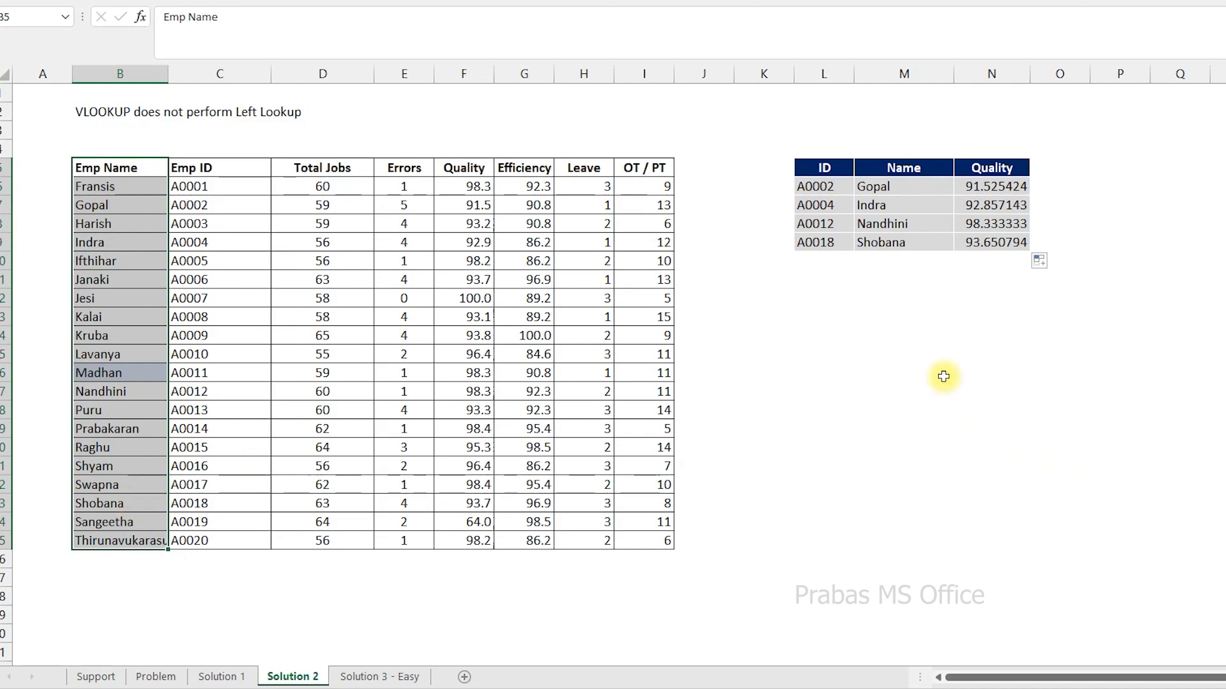
click(939, 189)
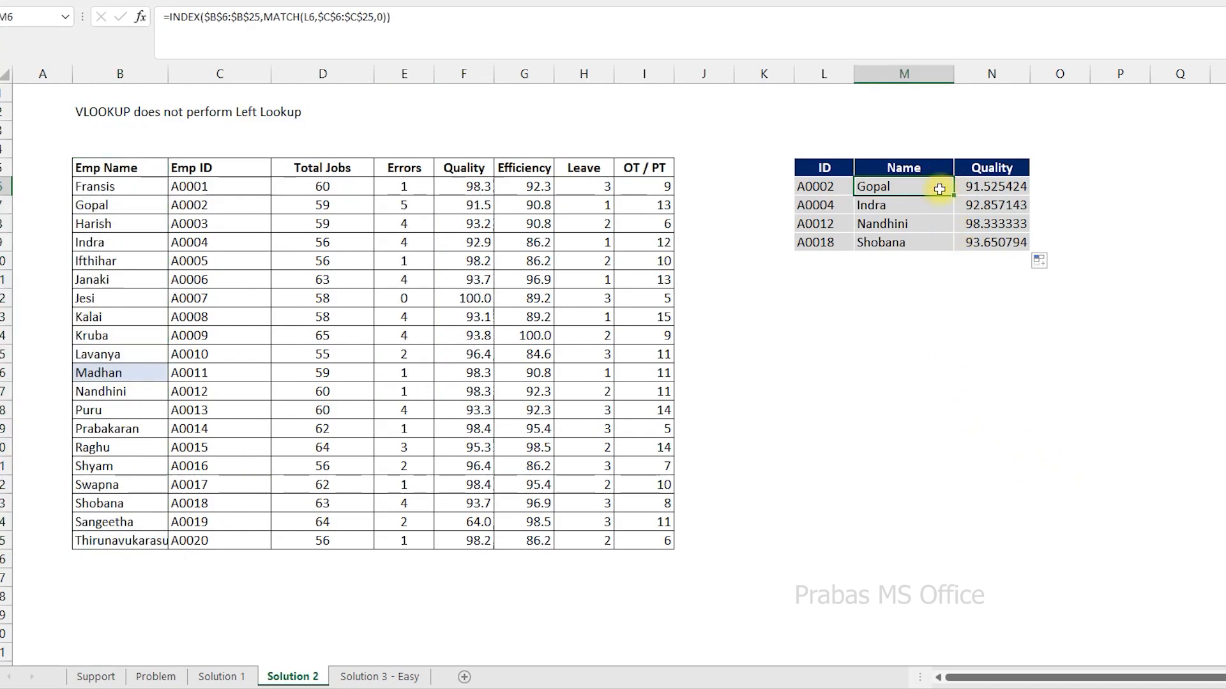
click(233, 678)
click(887, 185)
double_click(886, 186)
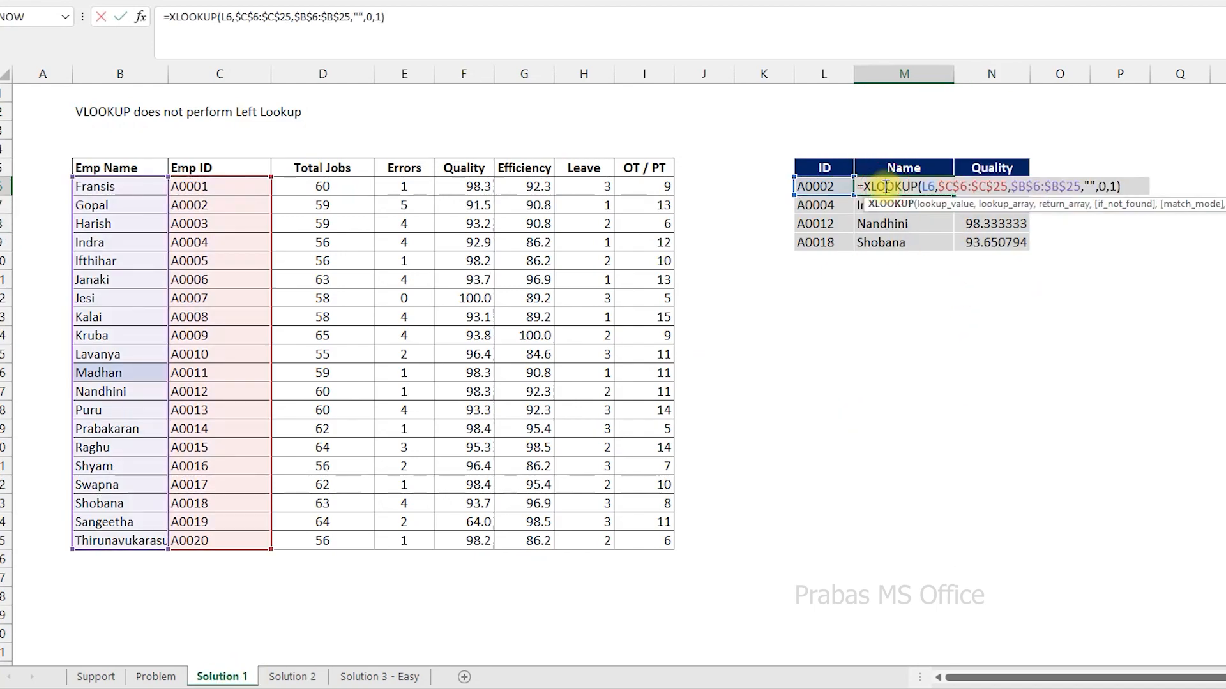
key(Escape)
click(292, 676)
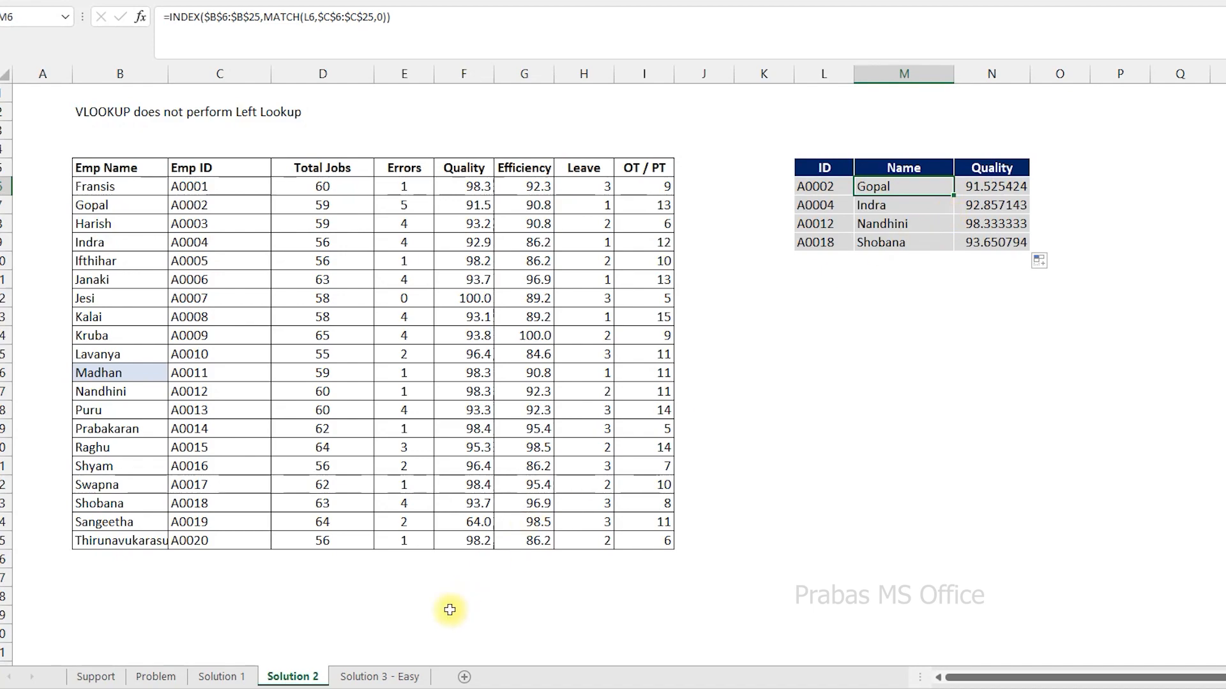
On the Solution 3 - Easy sheet, examine the Emp Name column, the empty range J6:J25 and the block C6:J25
click(359, 677)
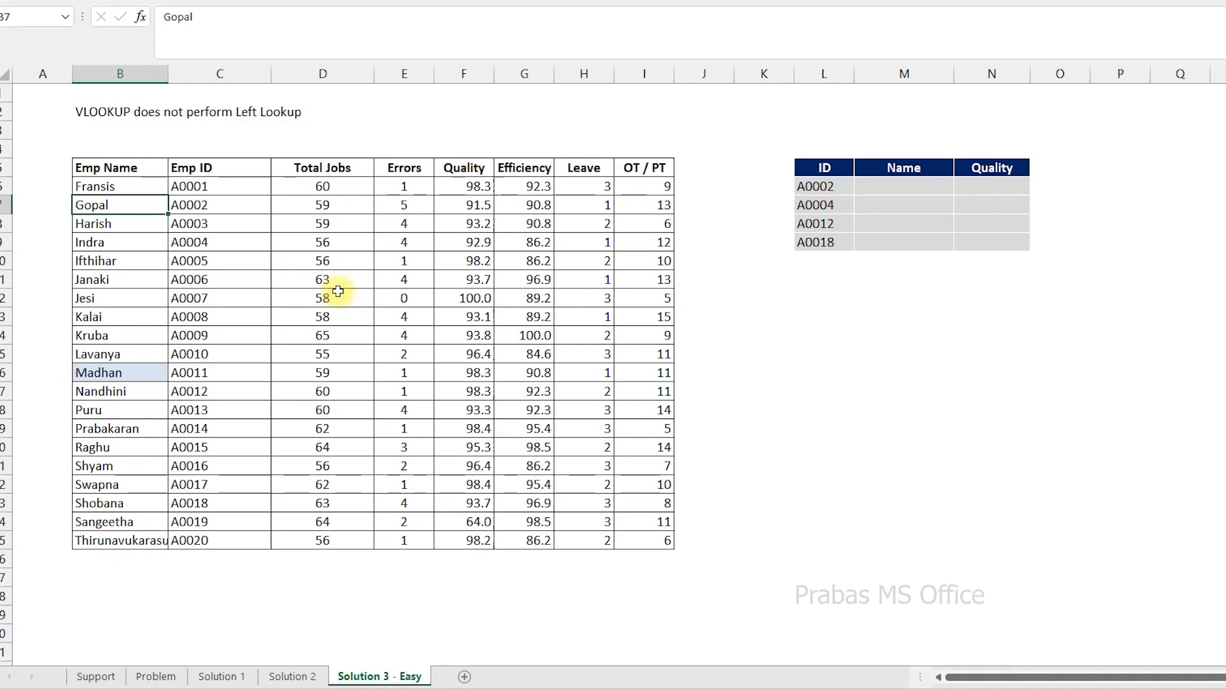
click(911, 190)
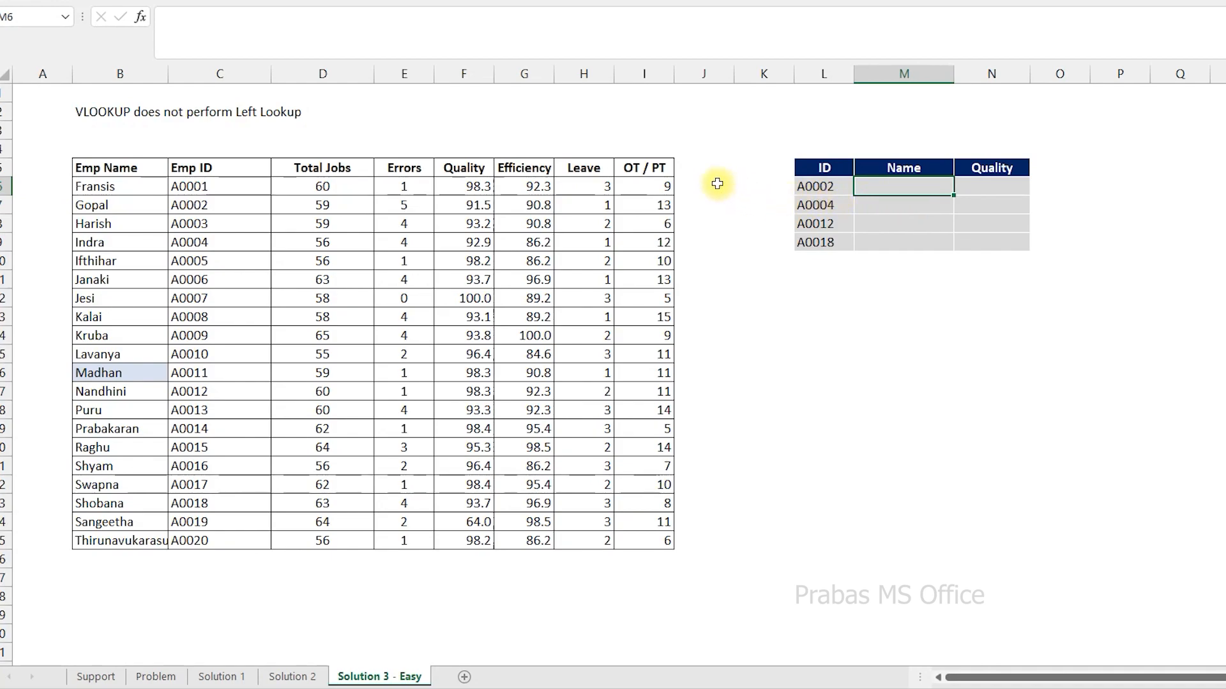
drag(89, 238, 87, 651)
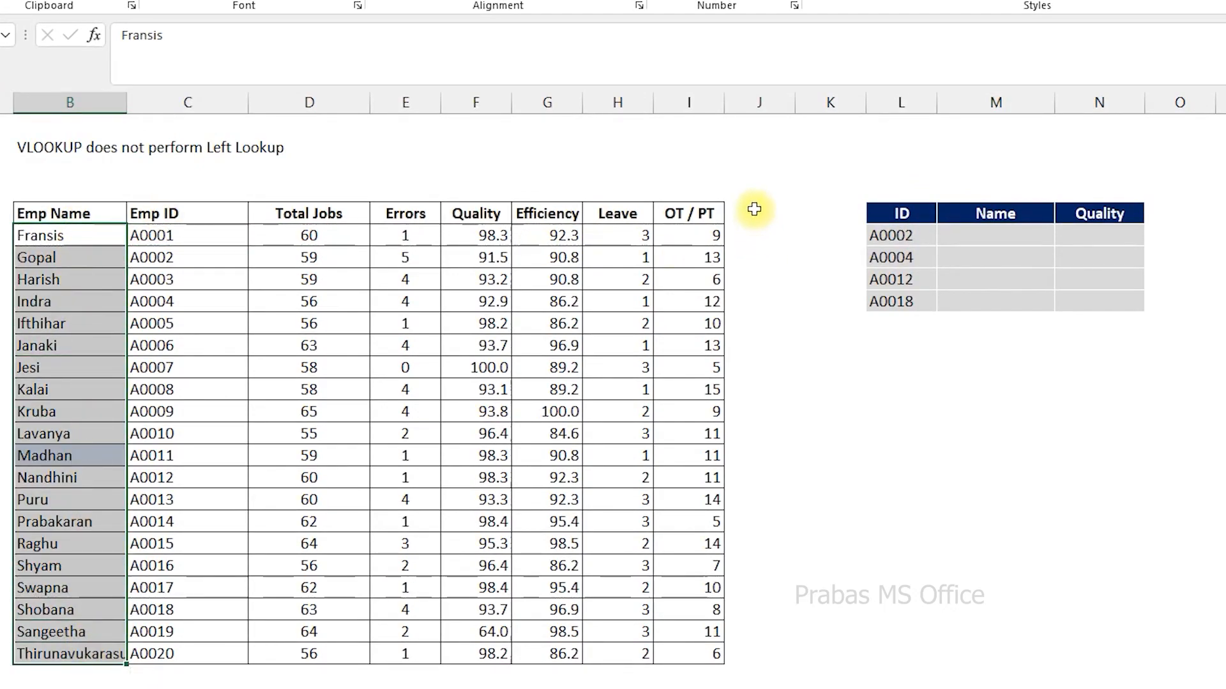
drag(753, 211, 780, 650)
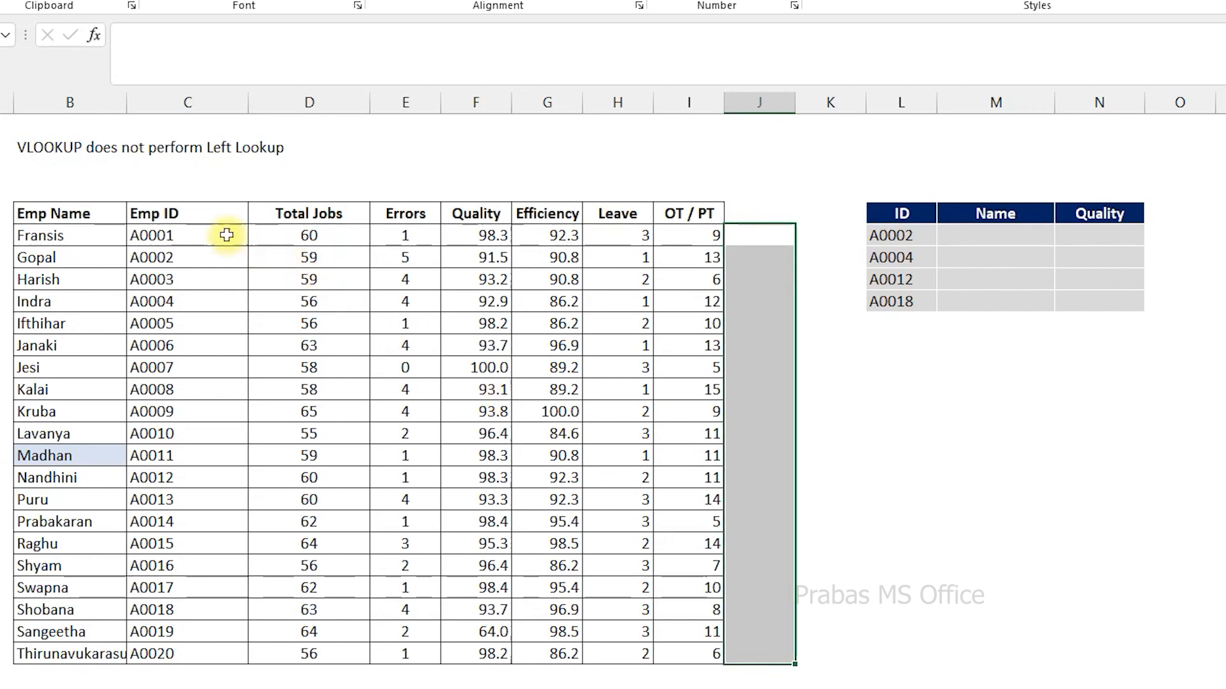
drag(224, 235, 760, 651)
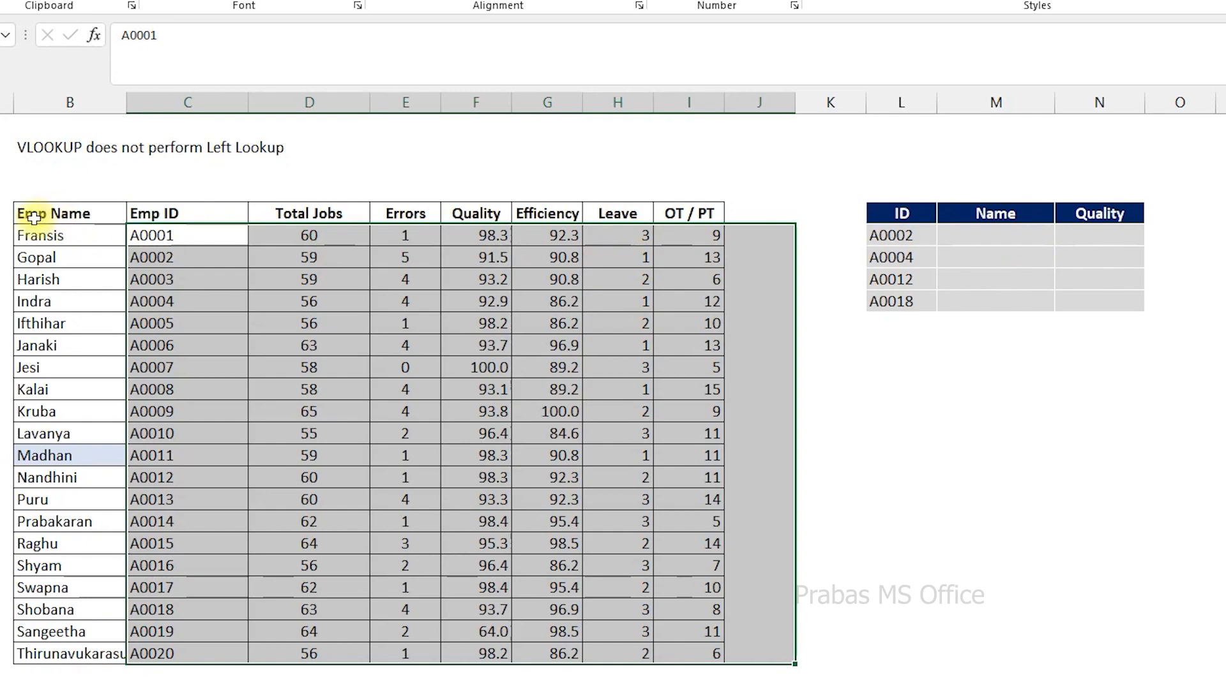
drag(39, 214, 55, 650)
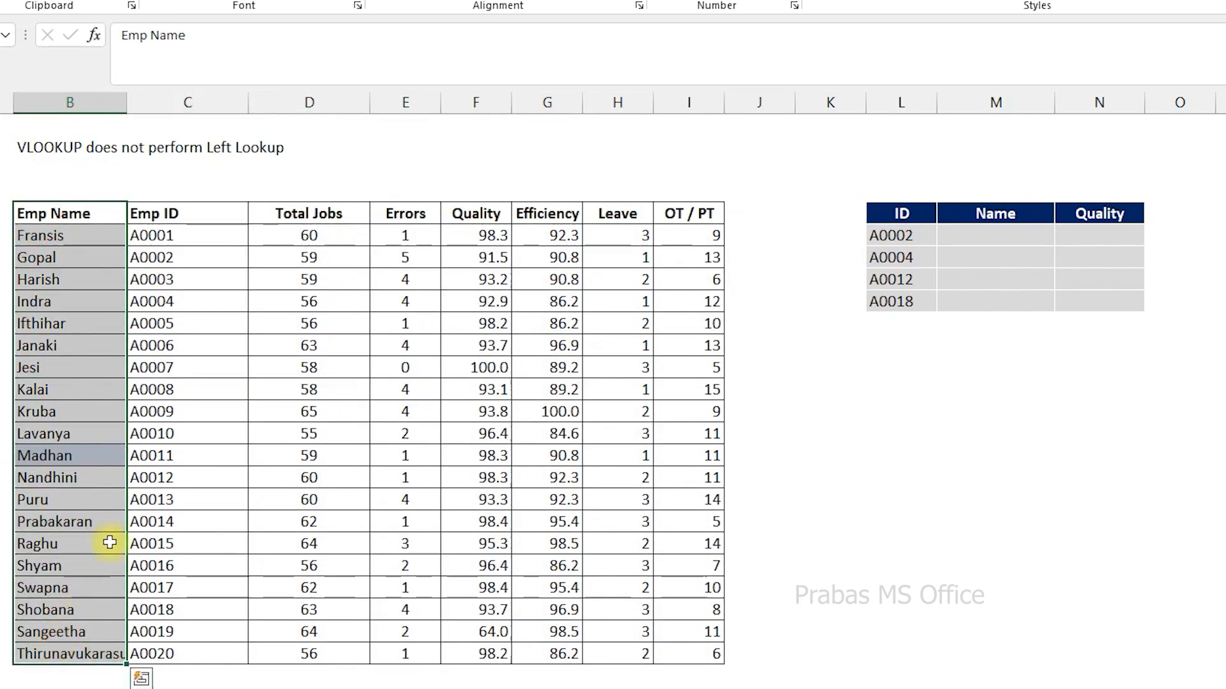
Link the Emp Name header into J5, beside the OT / PT column, with the formula =B5
click(763, 211)
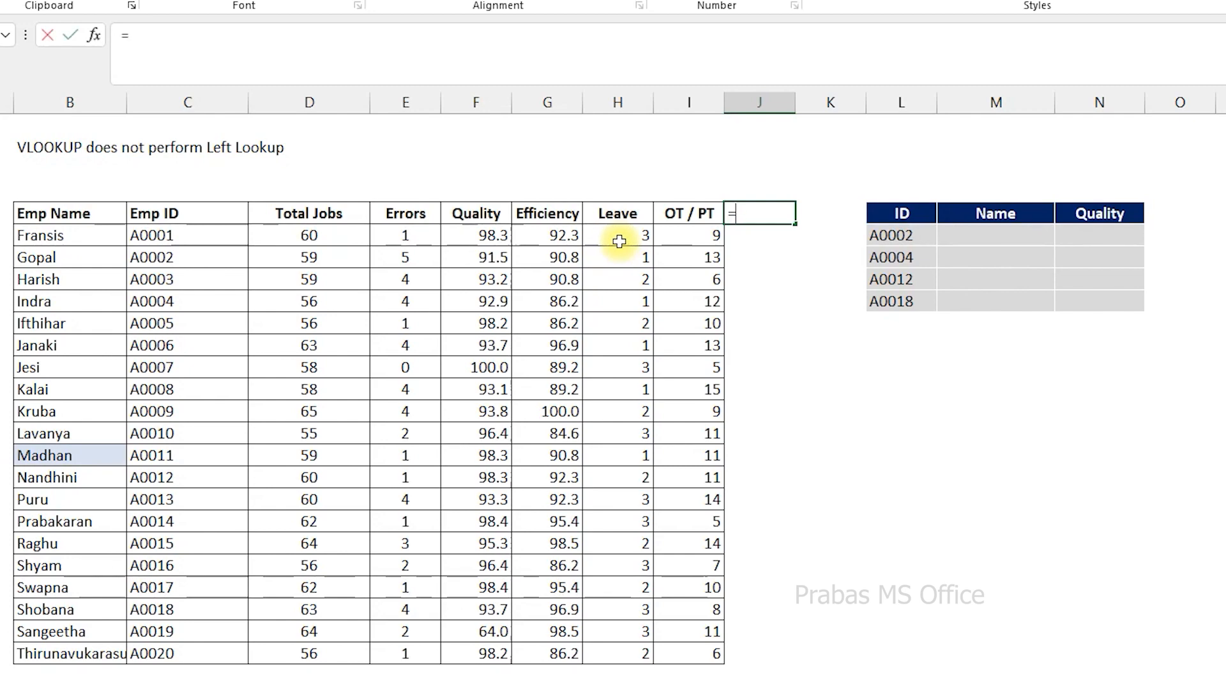
text(=)
click(113, 211)
key(Return)
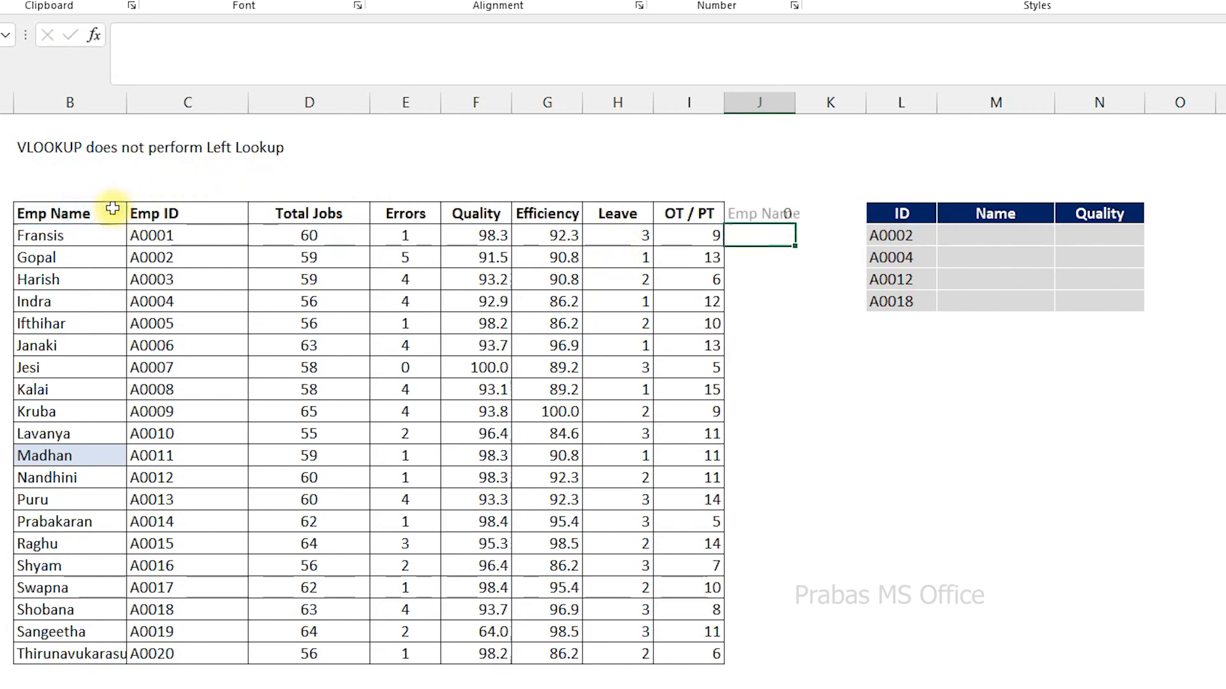
click(791, 219)
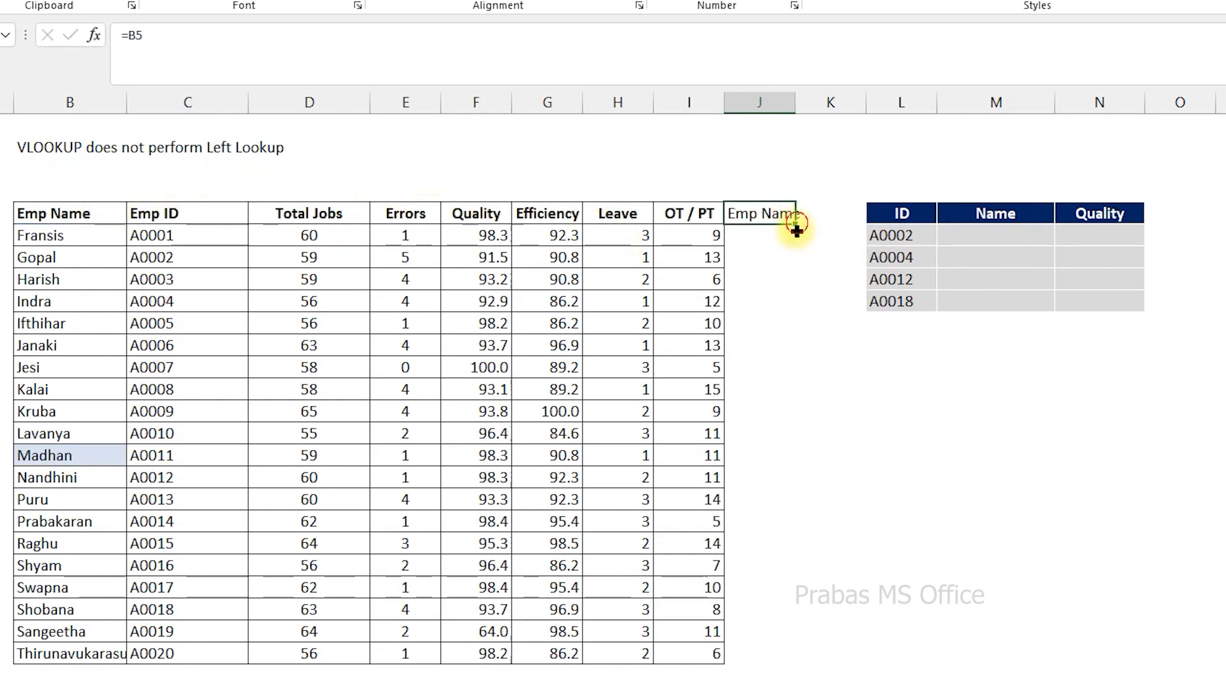
Fill the J5 link down to J25 and begin a VLOOKUP formula in M6 with L6 as the lookup value
drag(796, 230, 785, 664)
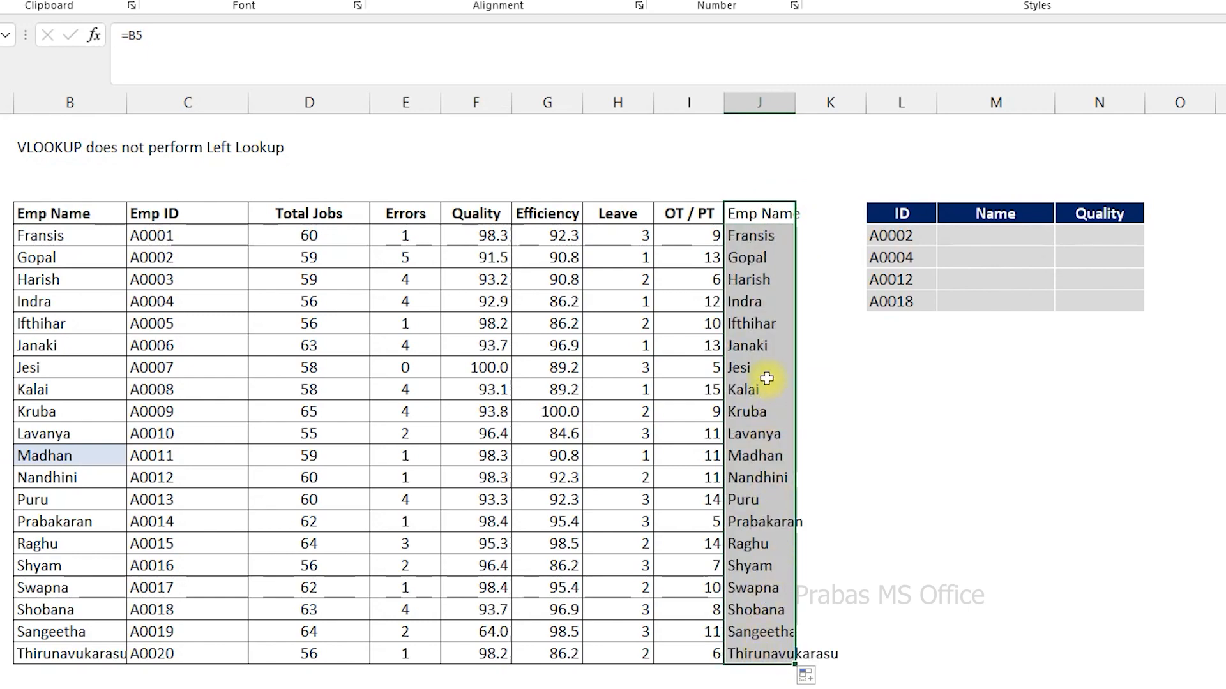
click(1019, 237)
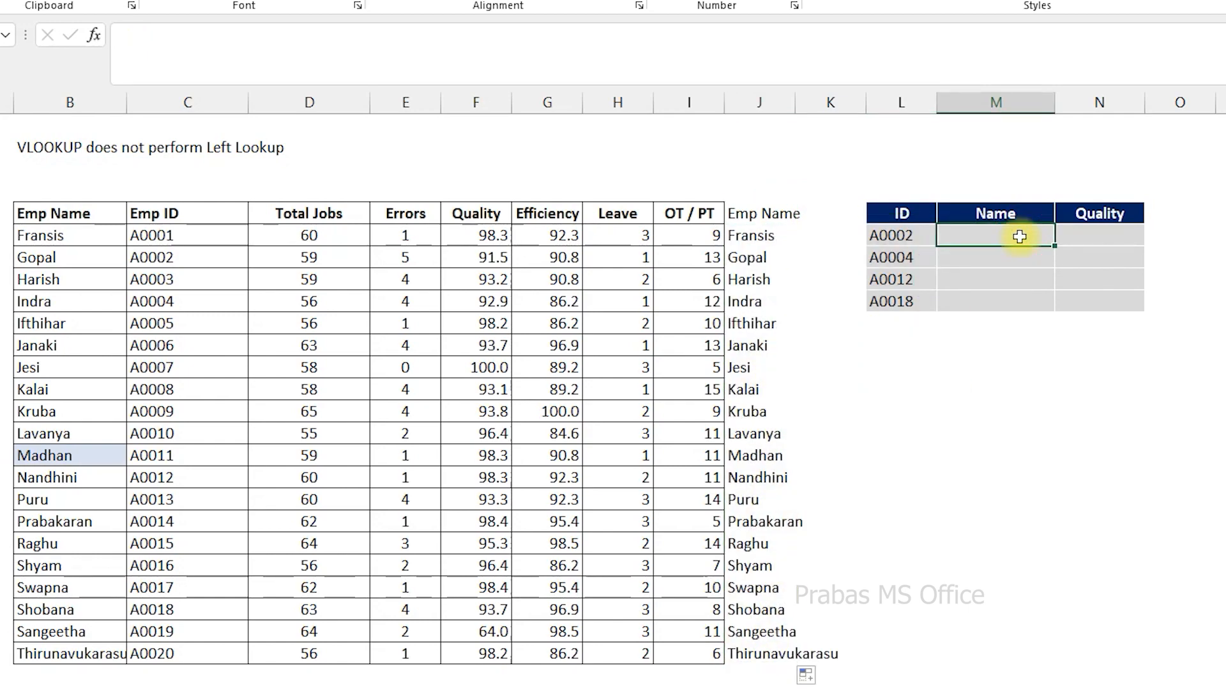
text(=vloo)
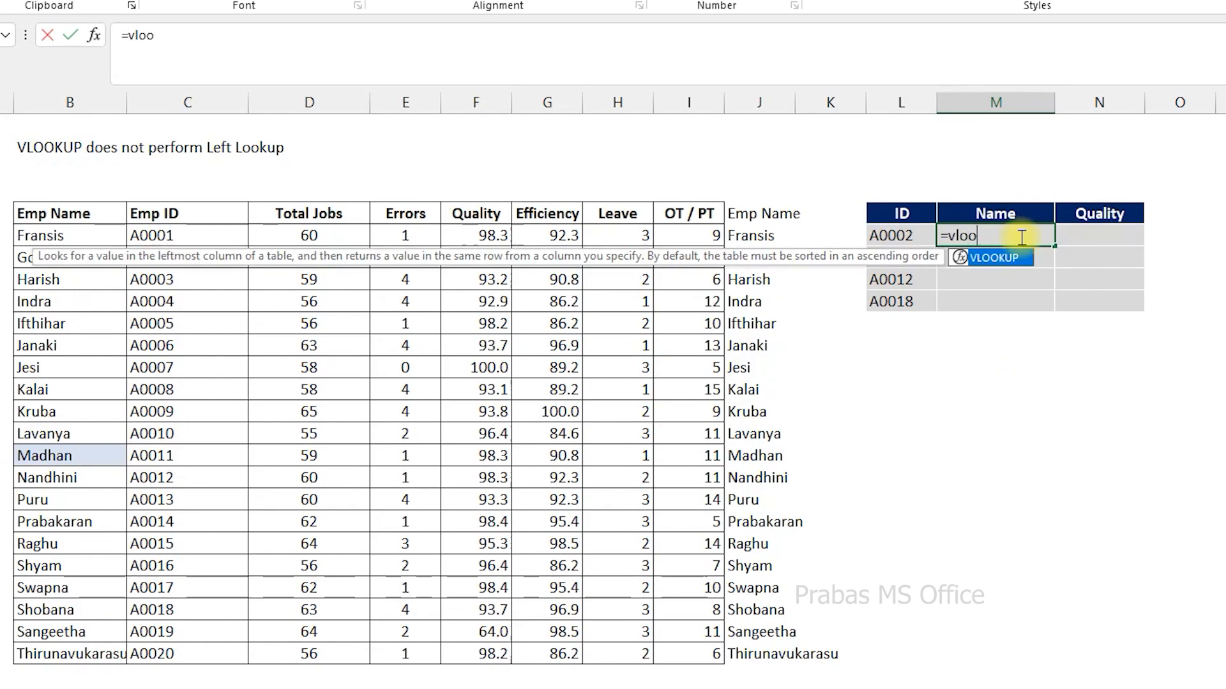
key(Tab)
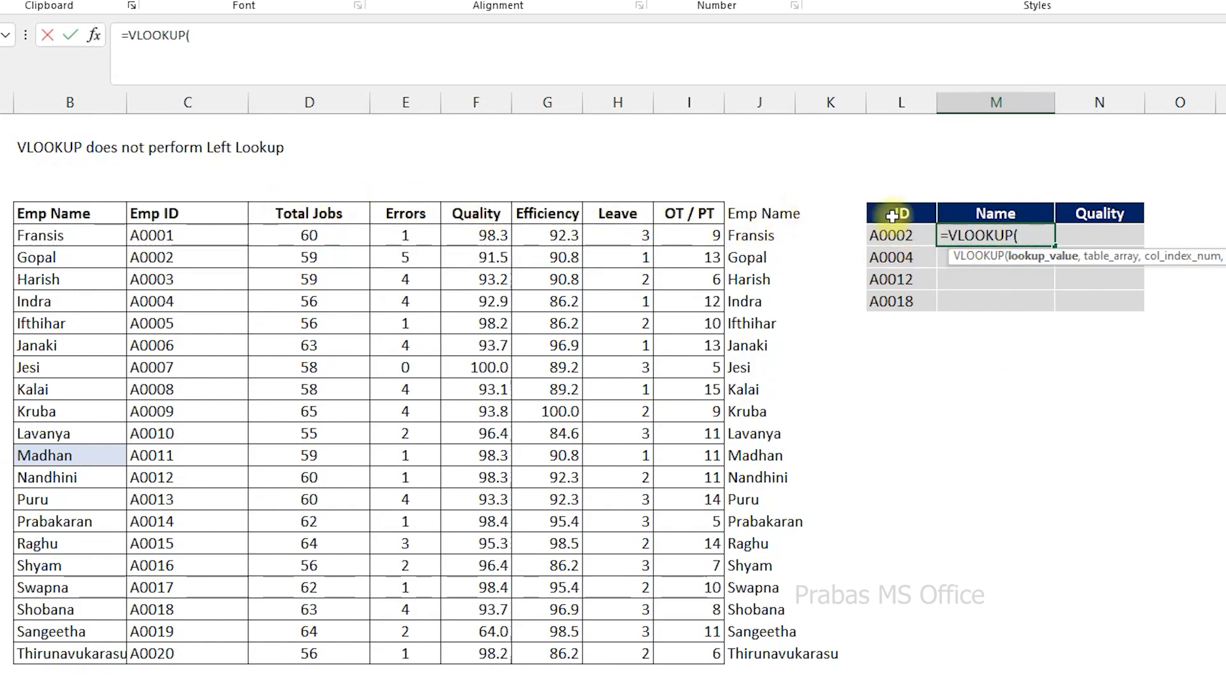
click(909, 240)
text(,)
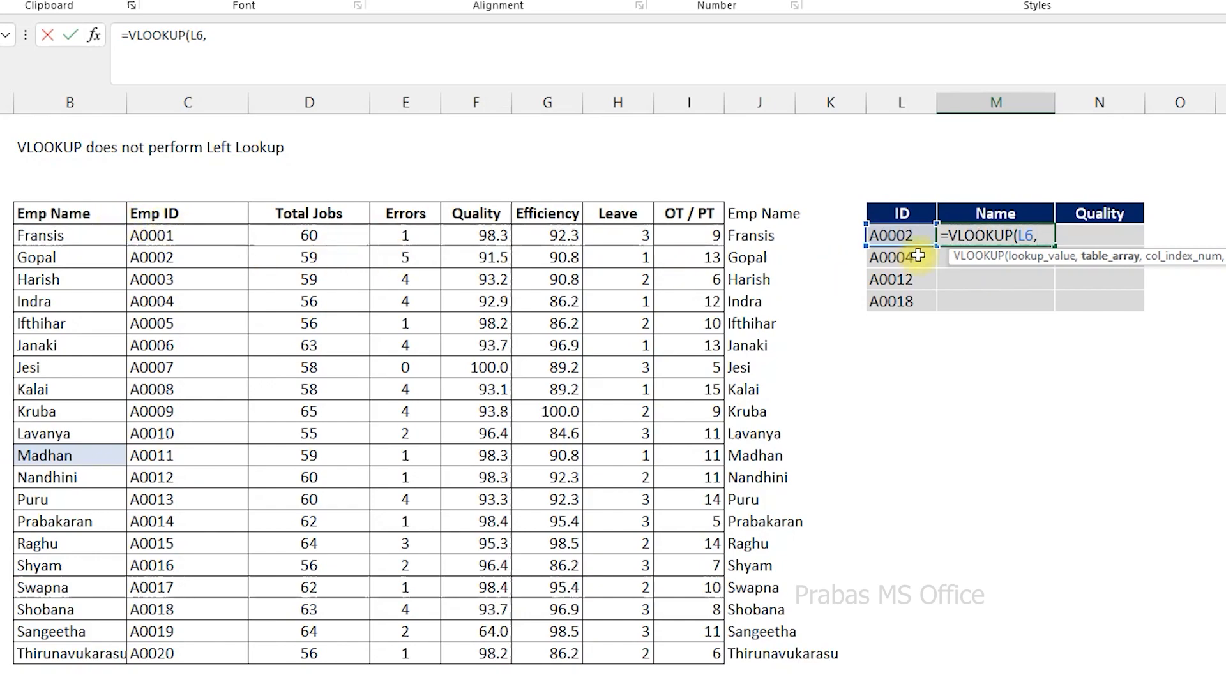
Complete M6's VLOOKUP with the absolute table array $C$6:$J$25, column index 8 and exact match FALSE
drag(213, 219, 811, 659)
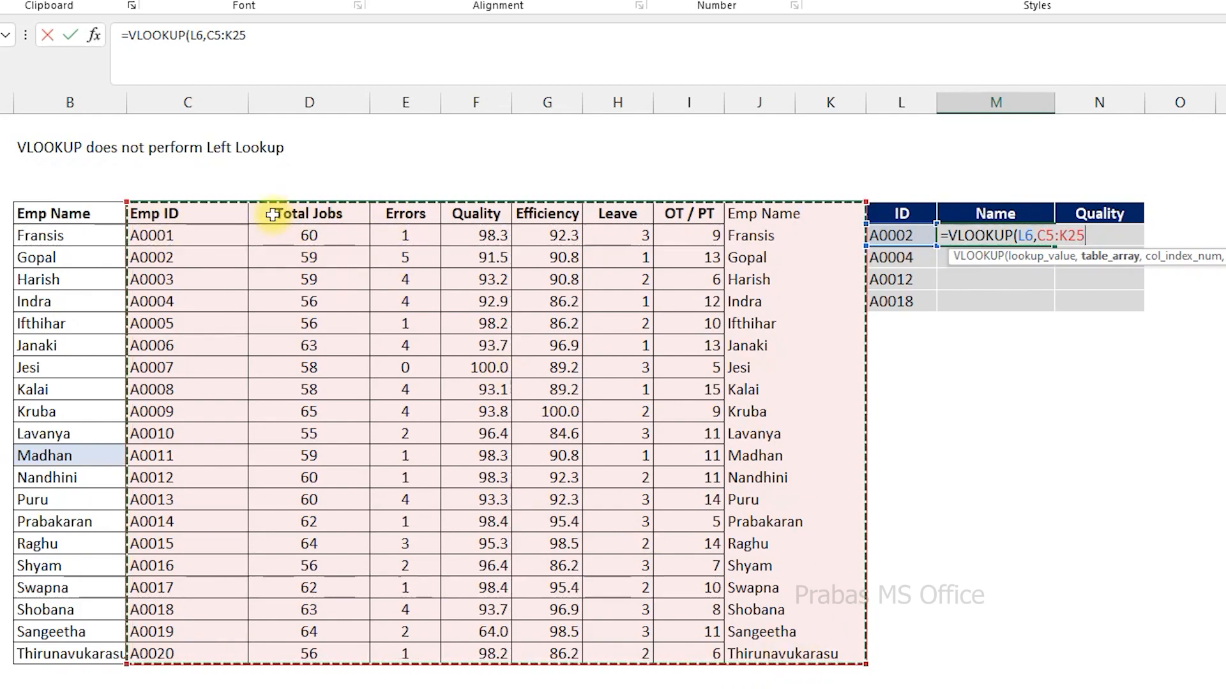
drag(160, 236, 756, 650)
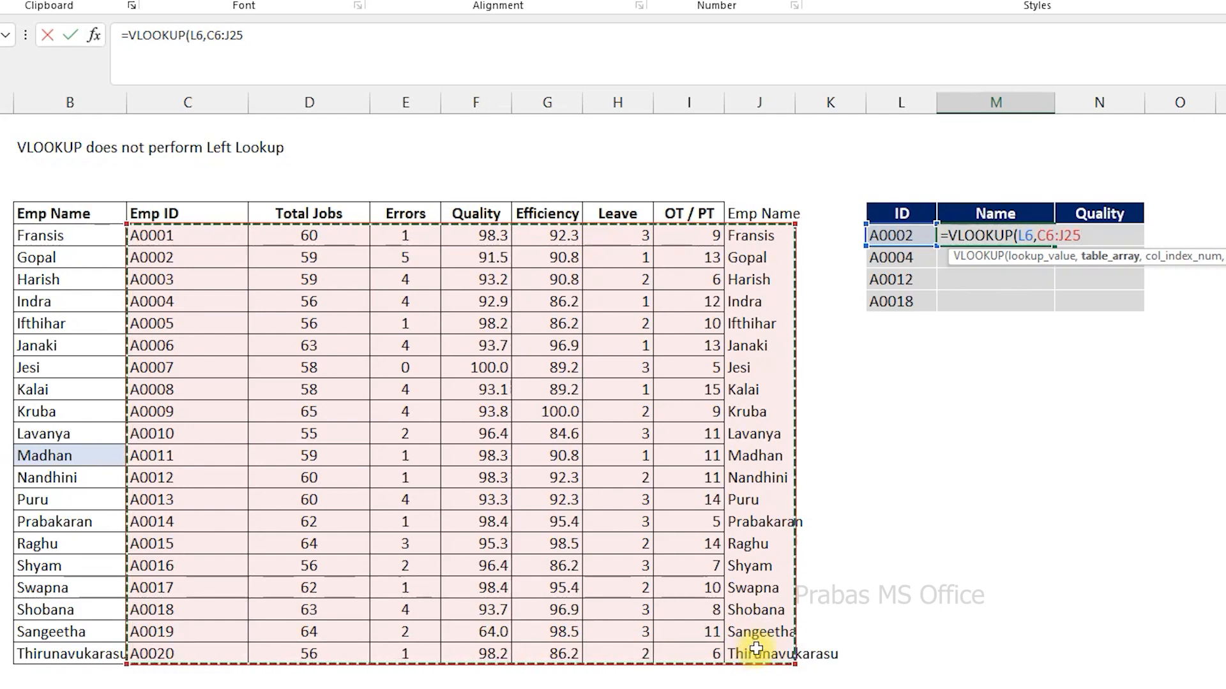
key(F4)
text(,)
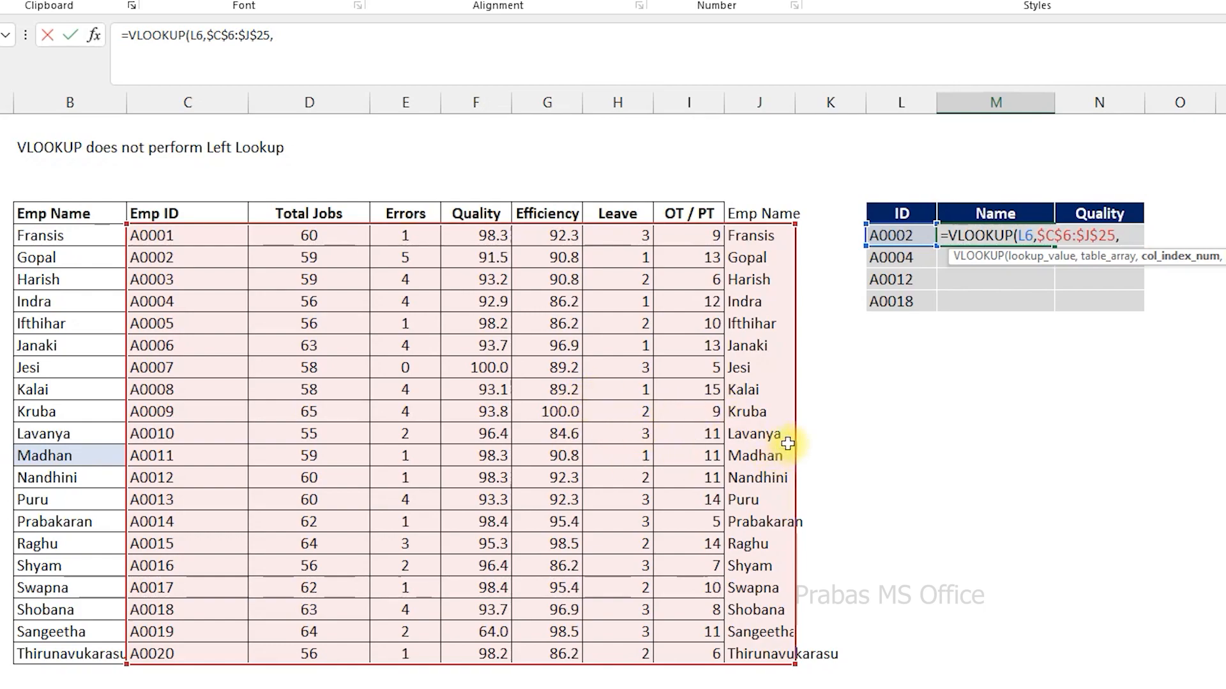
text(8,)
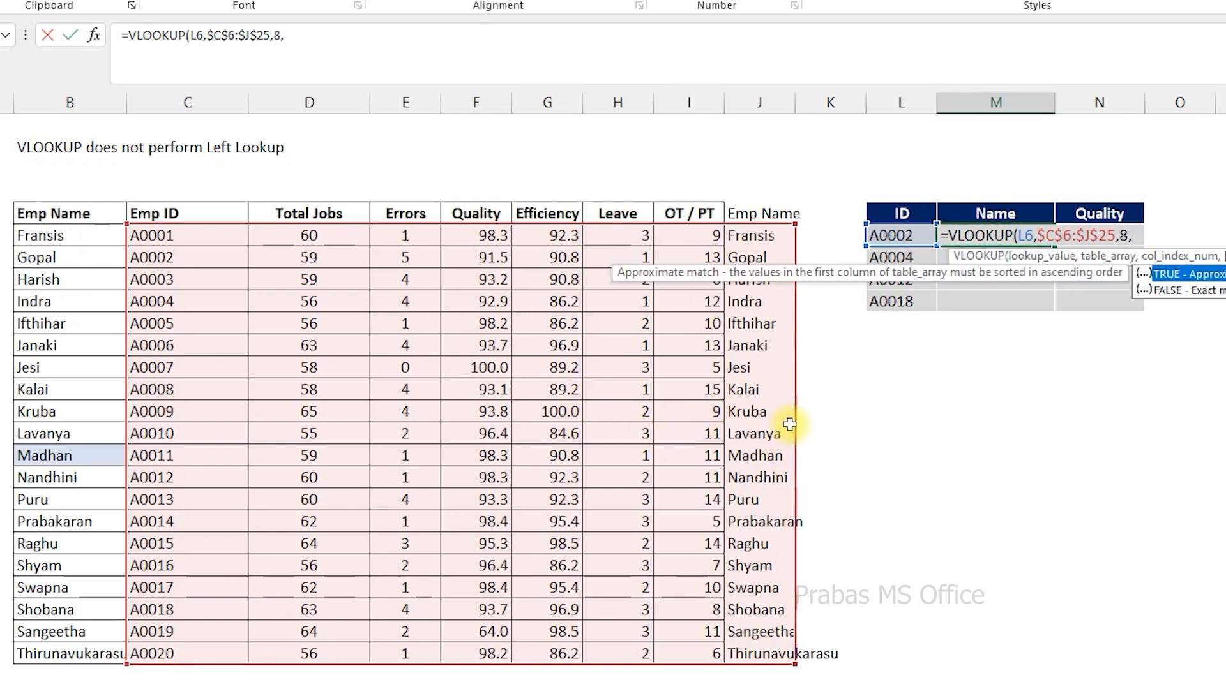
key(Down)
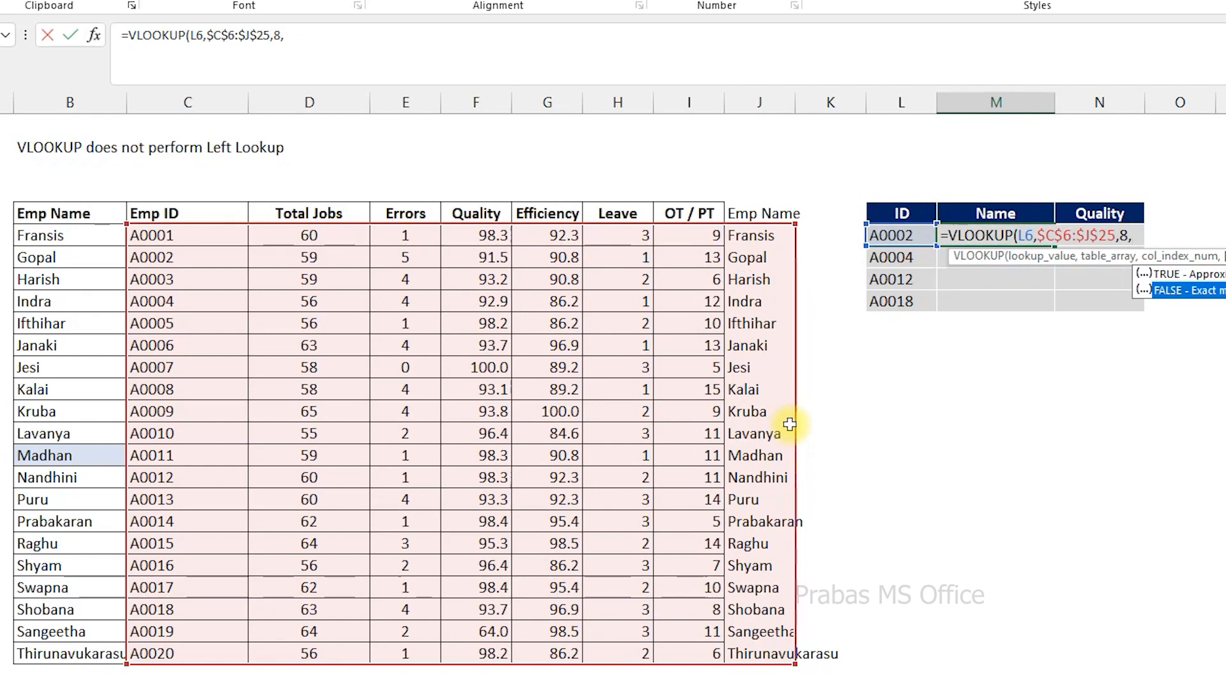
key(Tab)
text())
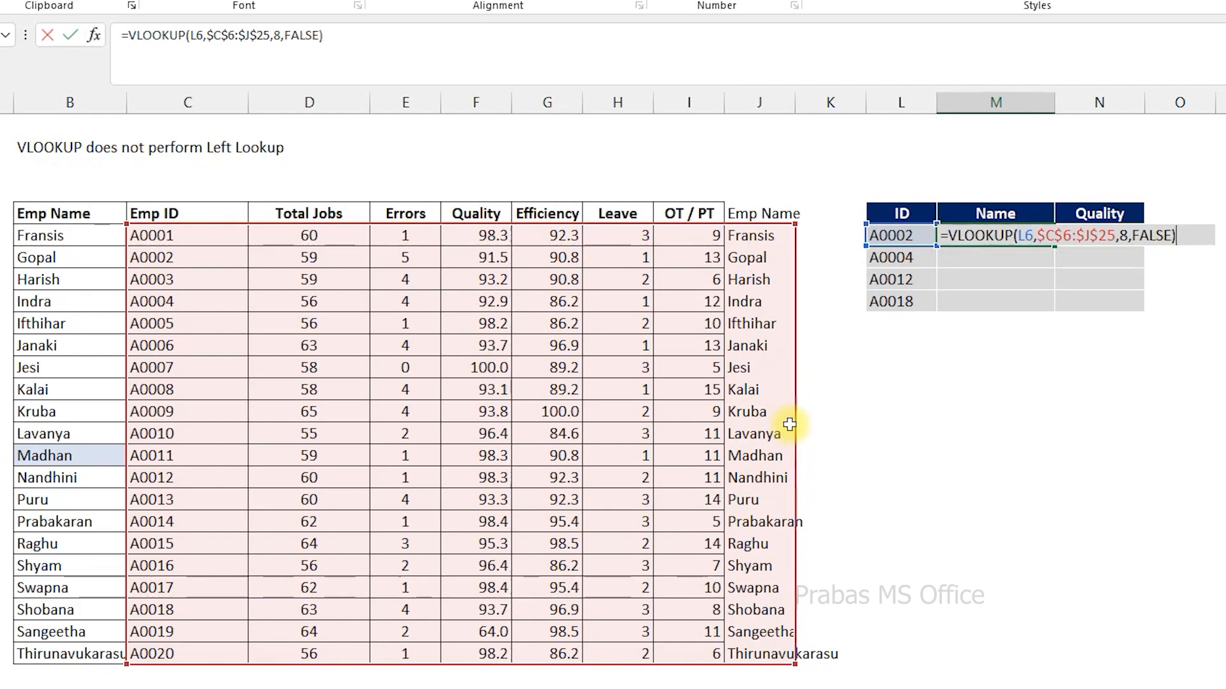
key(Return)
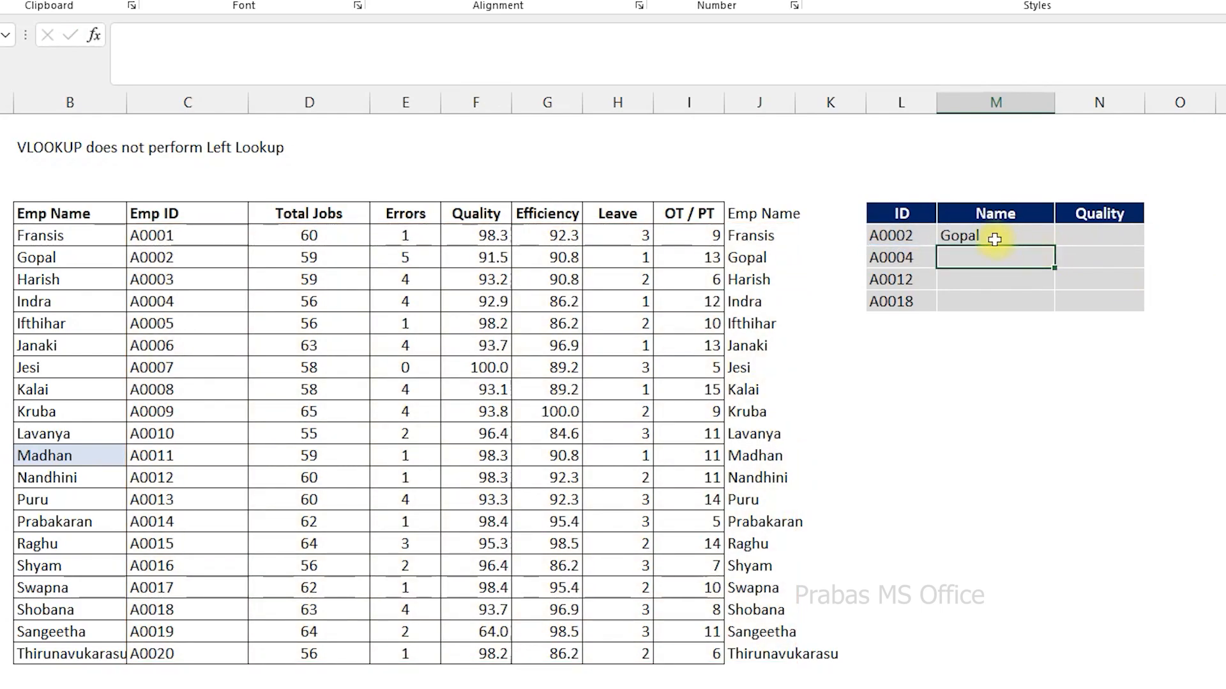
Review M6's VLOOKUP formula and both Emp Name columns, and fill the formula down to M9
double_click(951, 240)
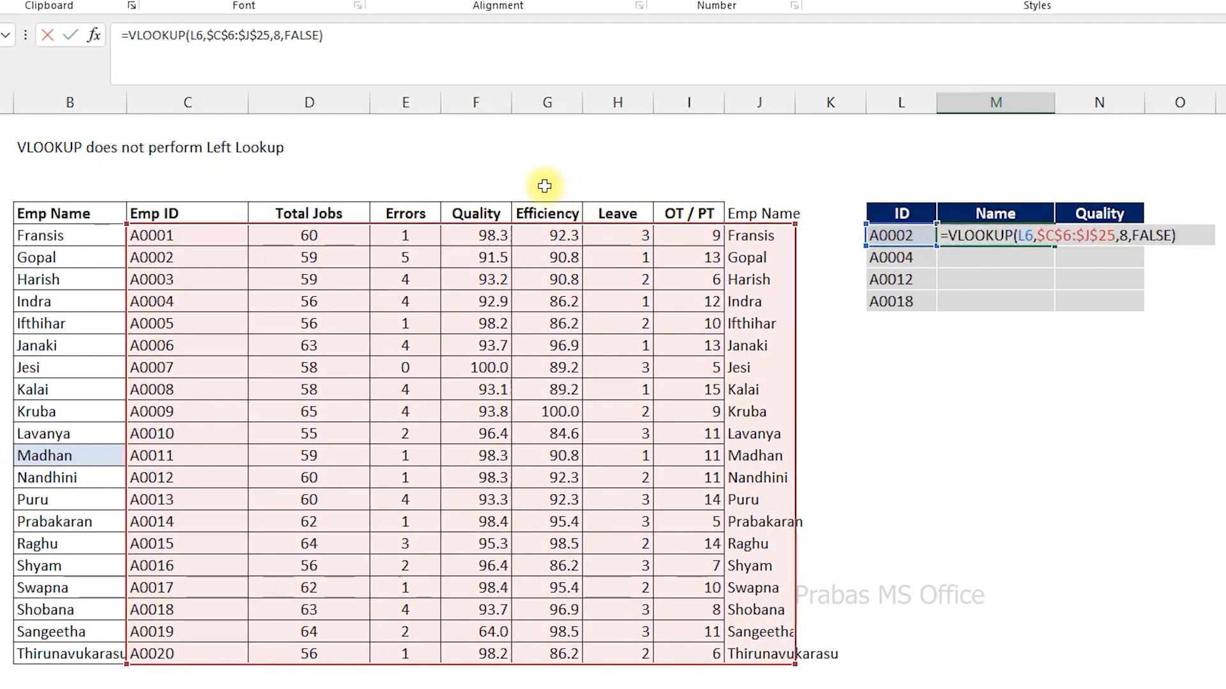
key(Escape)
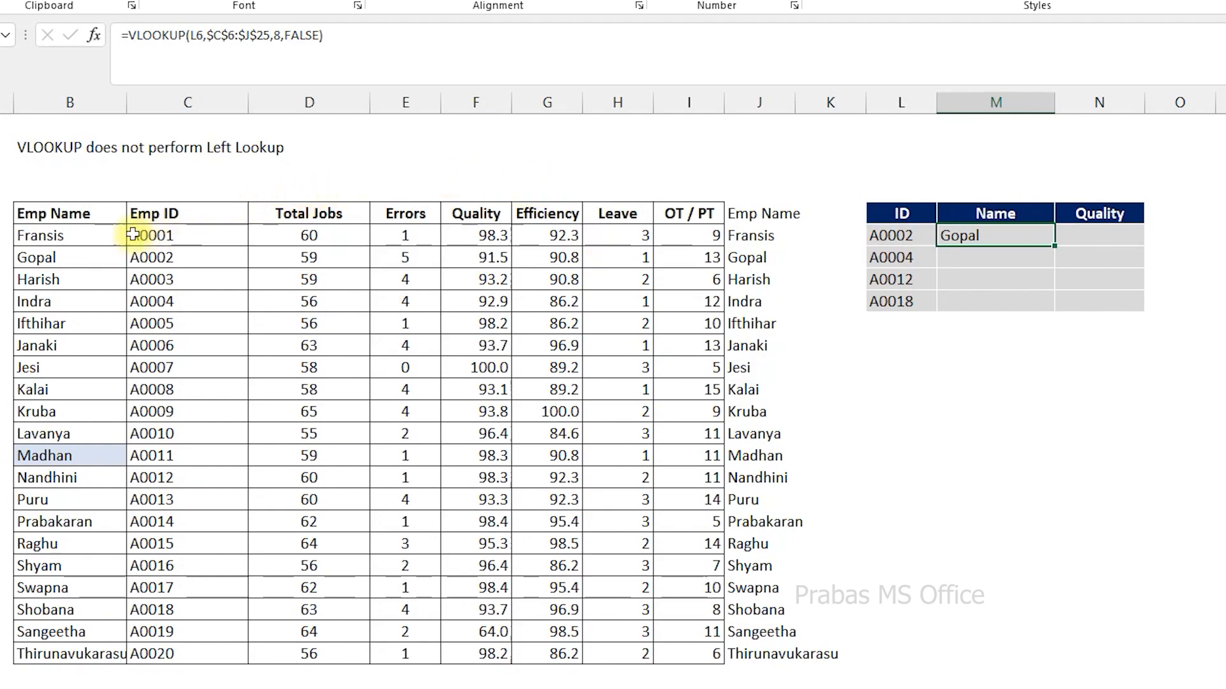
drag(99, 213, 106, 658)
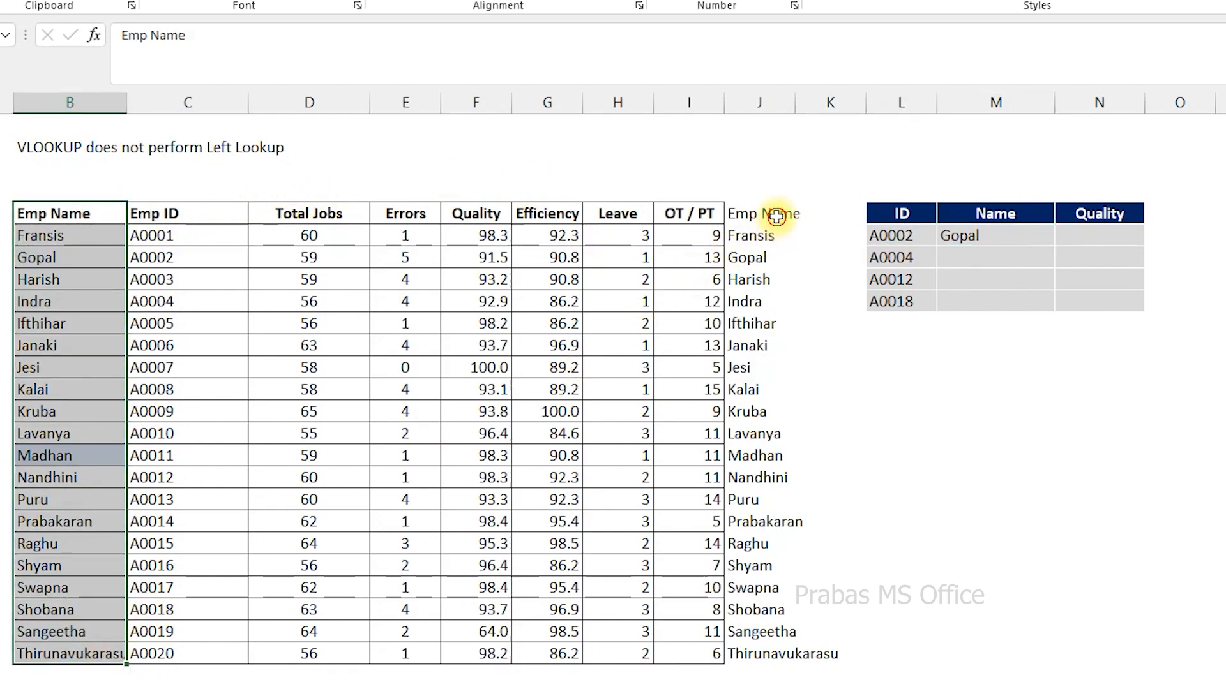
drag(775, 213, 805, 653)
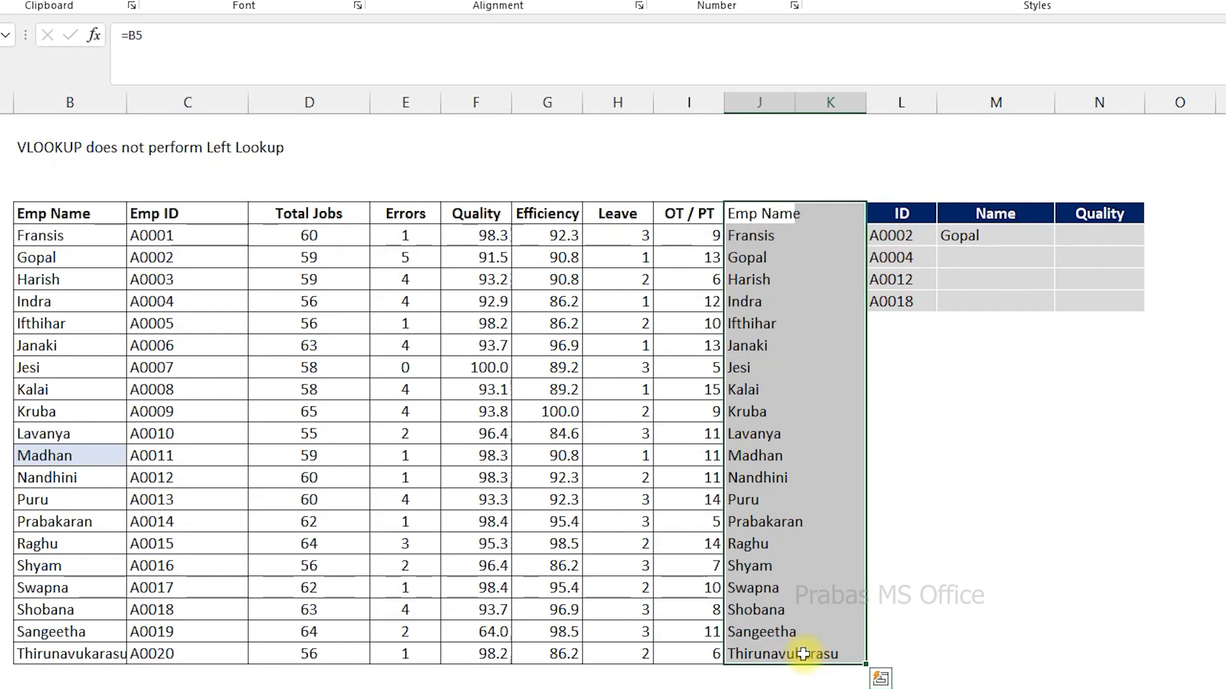
click(986, 238)
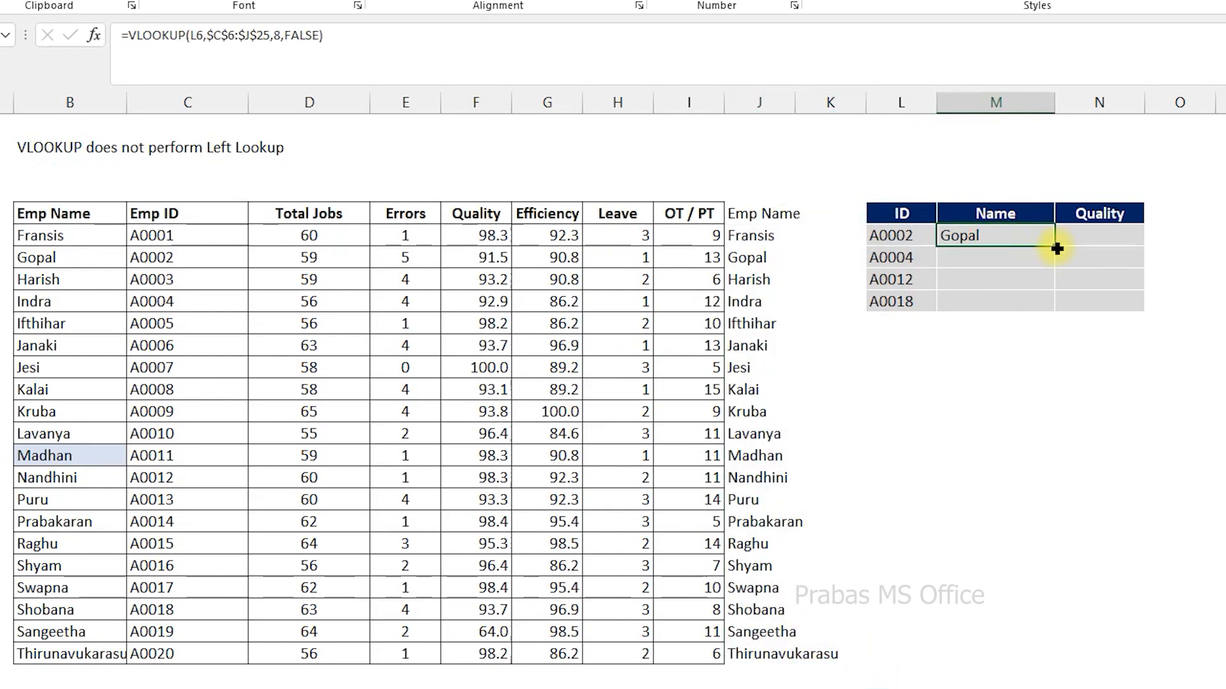
drag(1057, 248, 1051, 309)
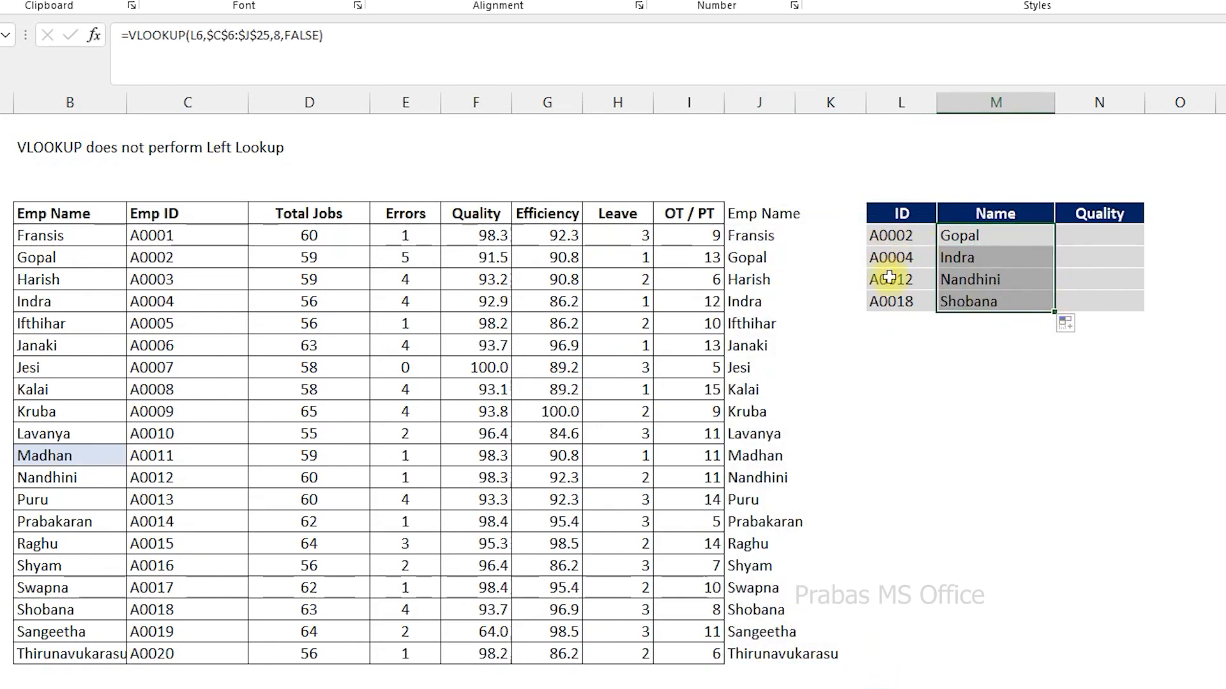
Copy M6's formula text unchanged into N6 as =VLOOKUP(L6,$C$6:$J$25,8,FALSE)
double_click(1035, 240)
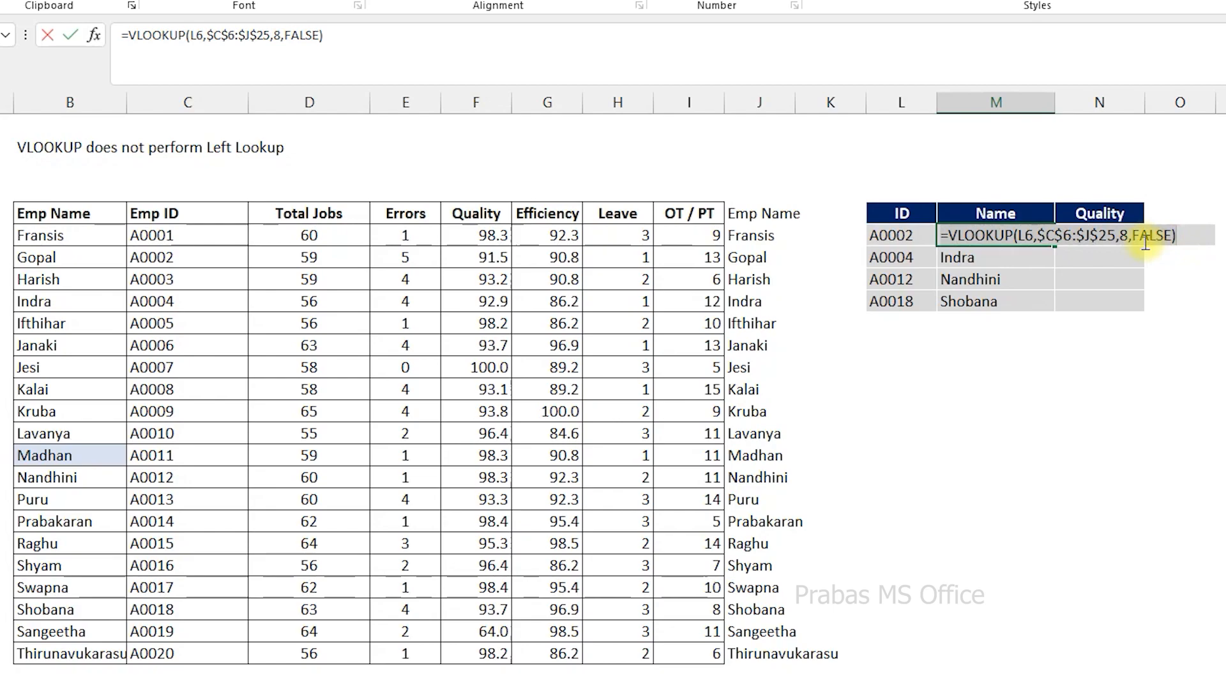
click(1116, 238)
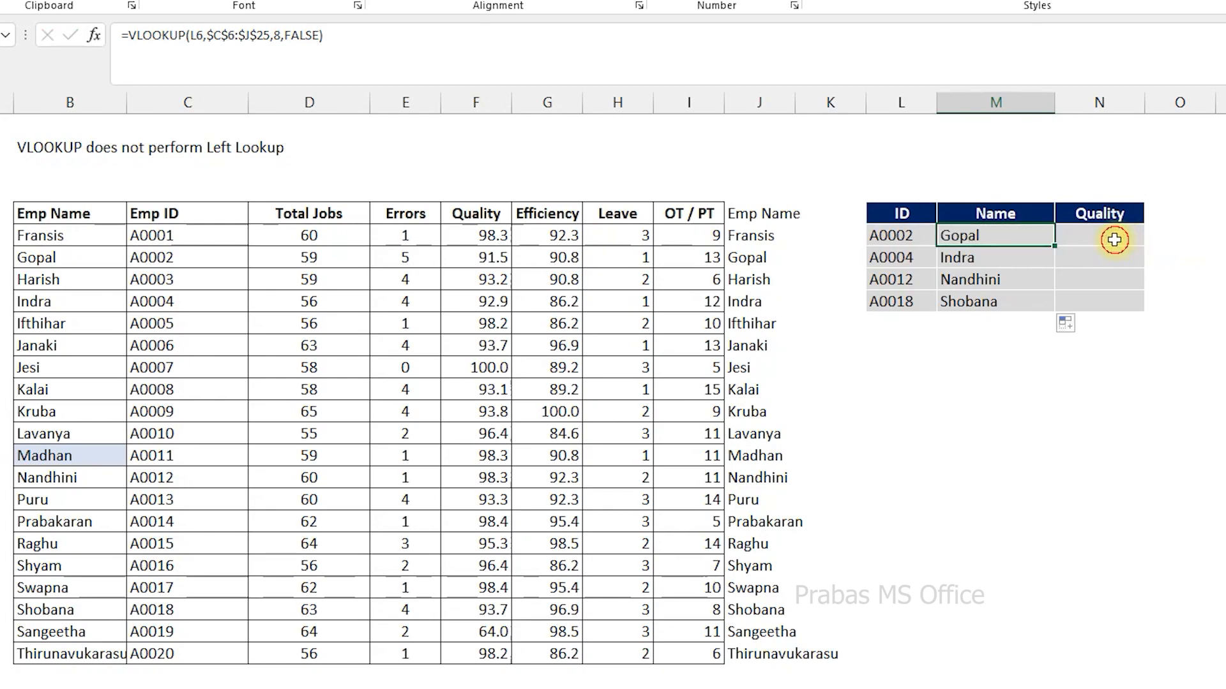
text(=VLOOKUP(L6,$C$6:$J$25,8,FALSE))
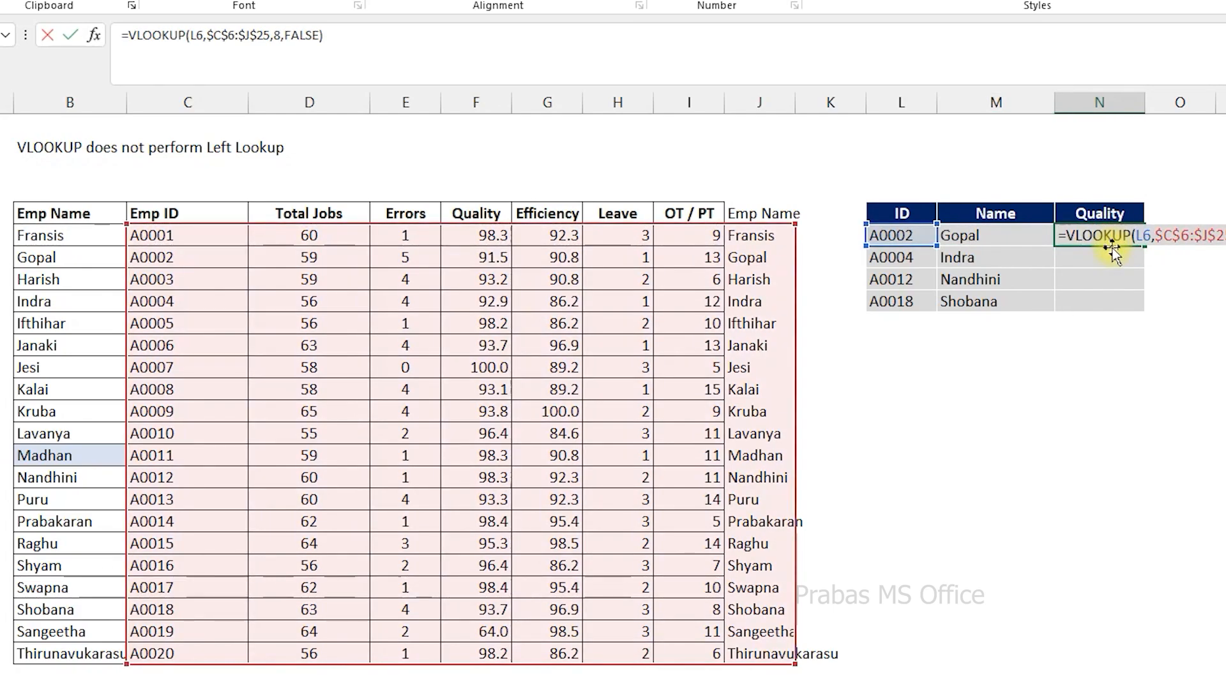
key(Return)
Change the column index in N6's VLOOKUP to 4 and fill the formula down to N9
click(1112, 234)
double_click(1096, 239)
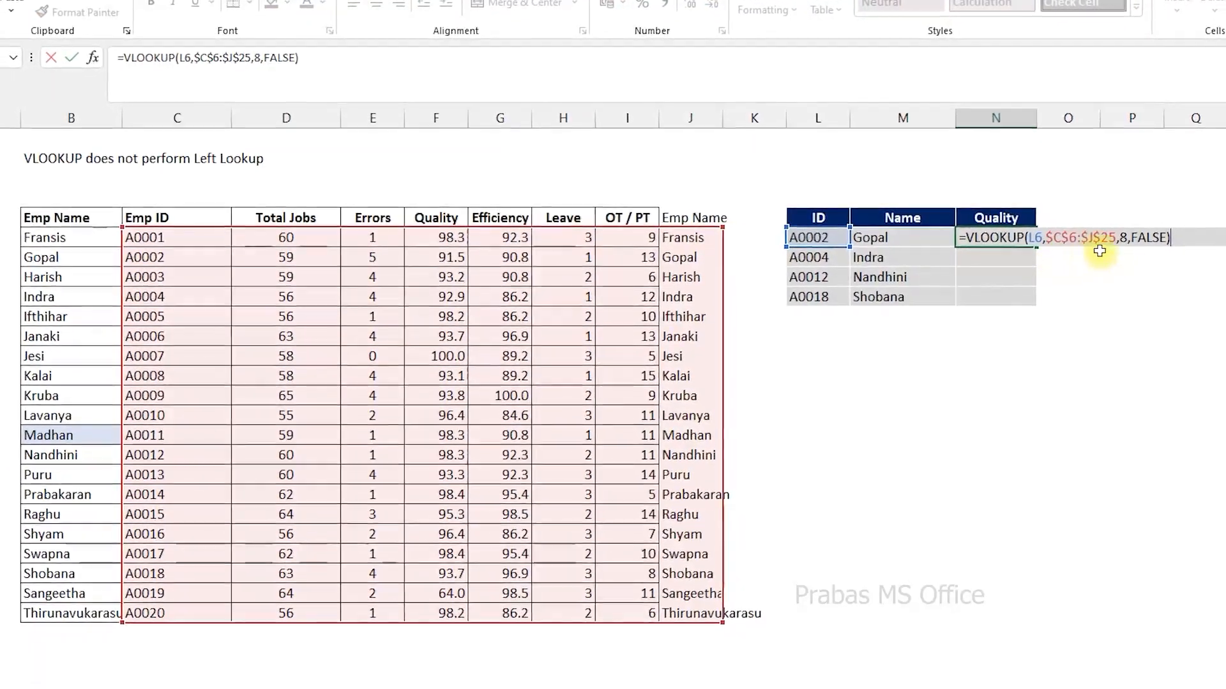
click(1142, 245)
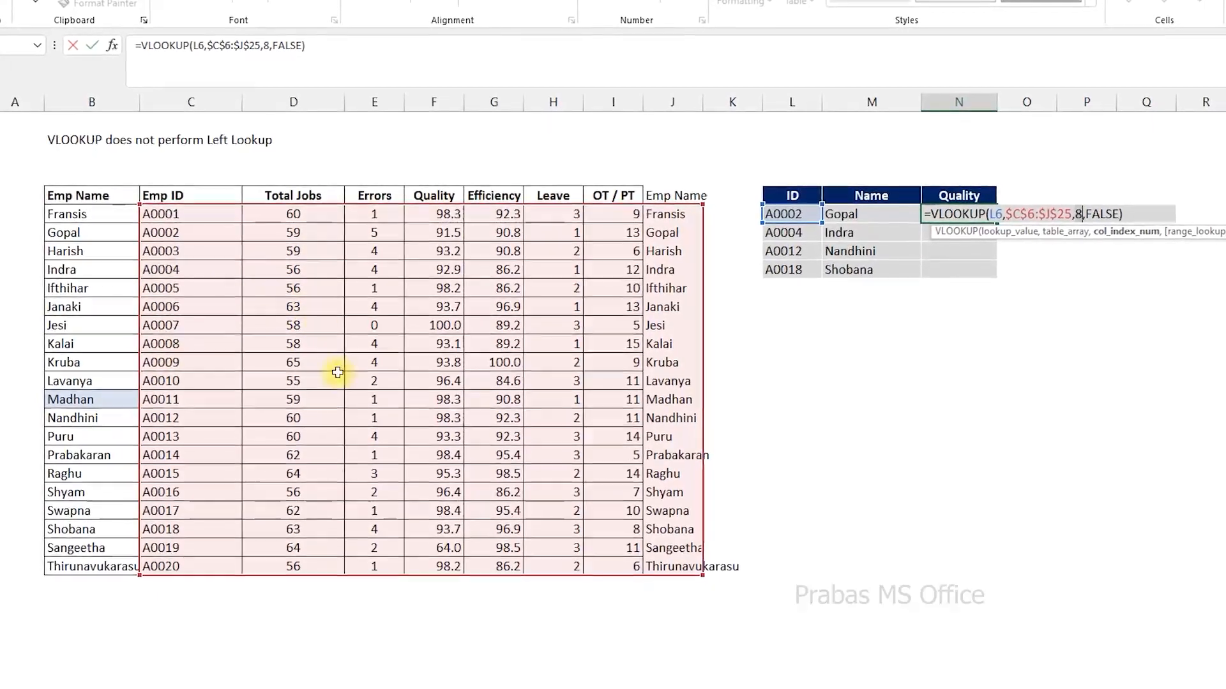
key(Return)
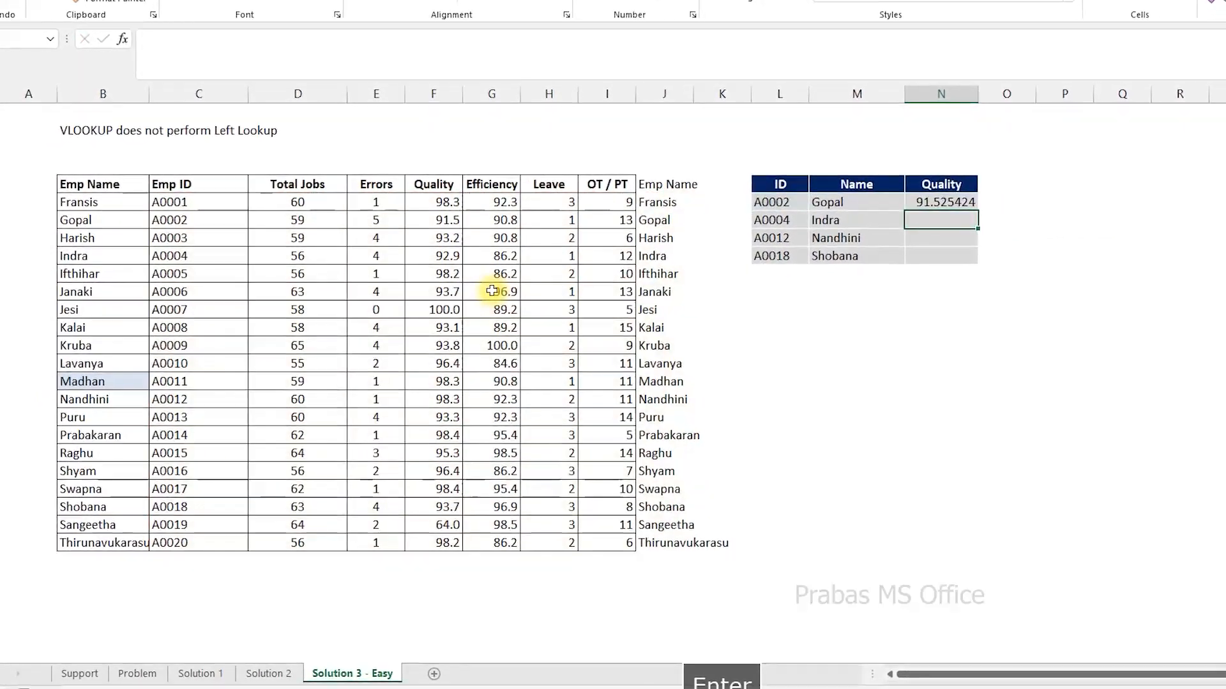
click(914, 198)
drag(968, 205, 966, 251)
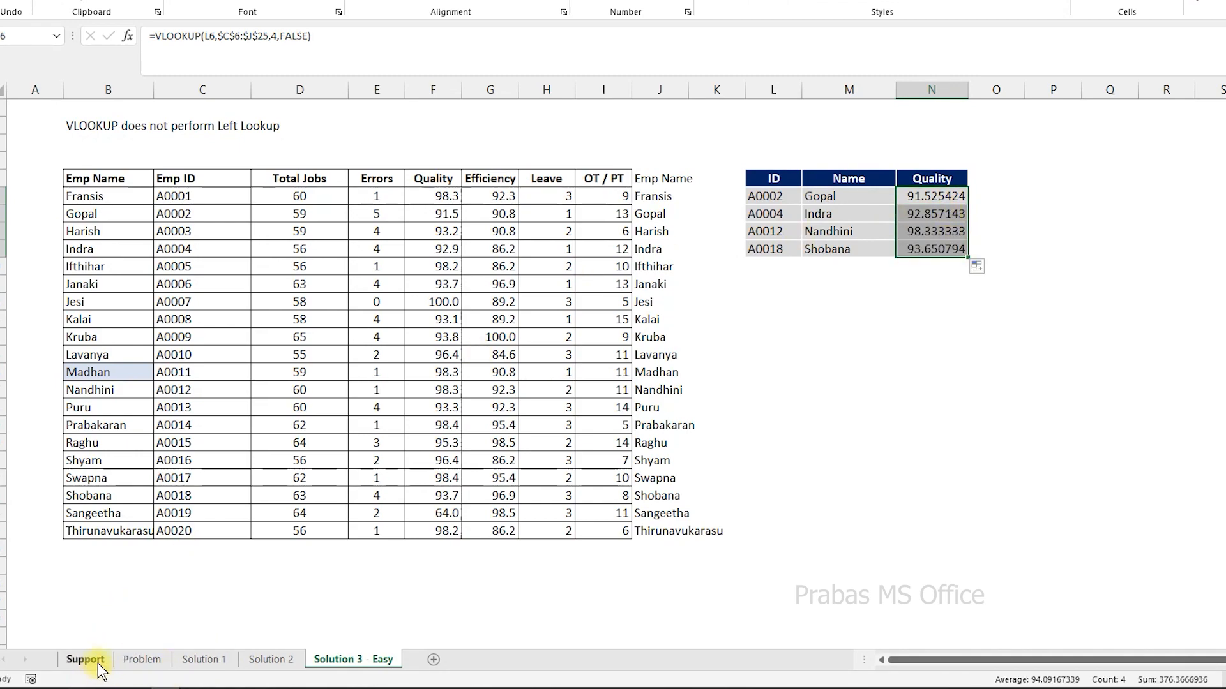
Review the Problem sheet and compare the M6 formulas on the Solution 1, Solution 2 and Solution 3 - Easy sheets
click(140, 659)
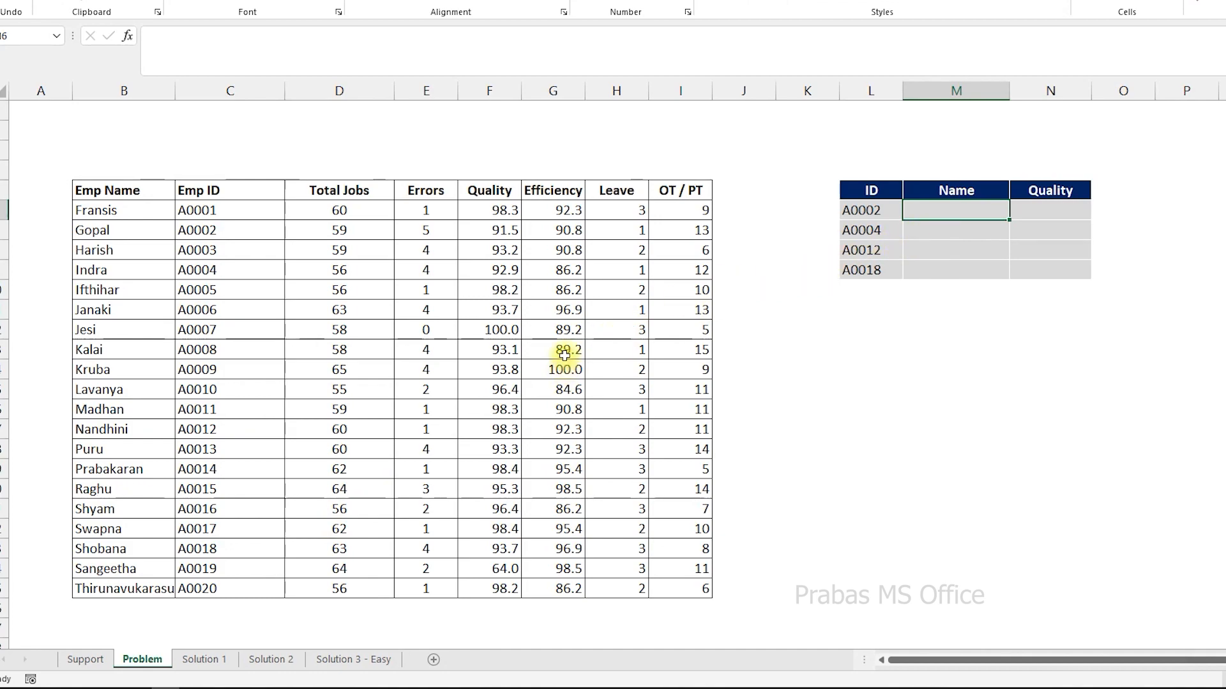
click(211, 660)
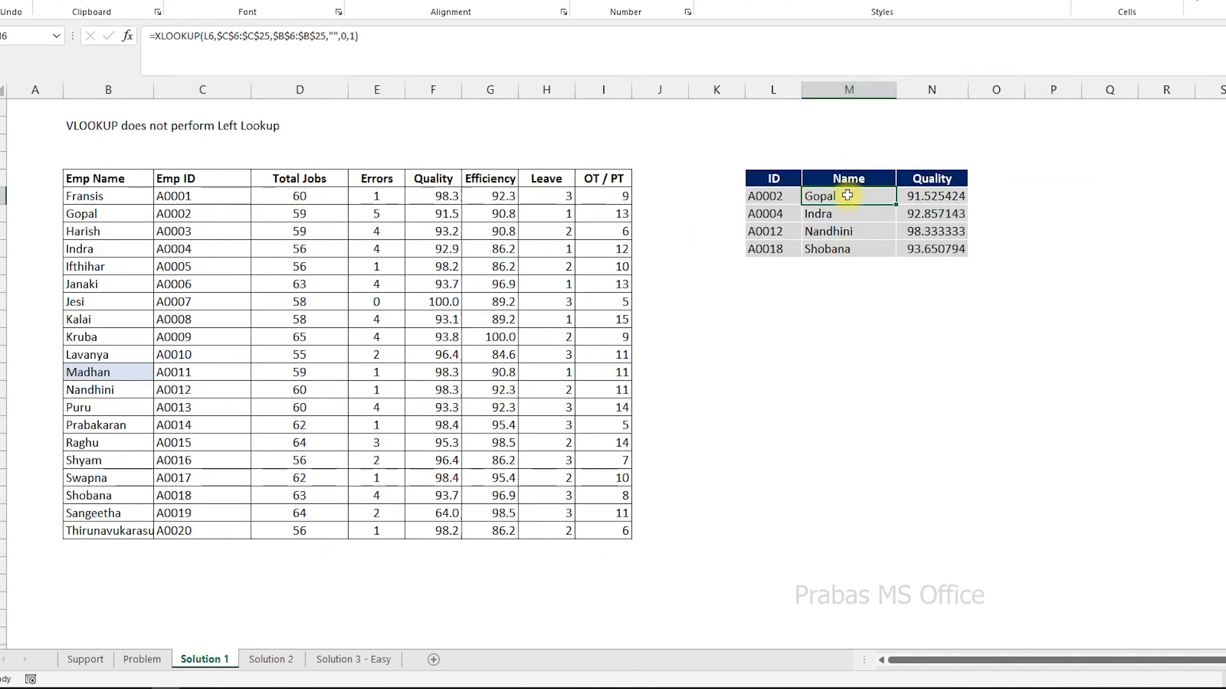
click(264, 667)
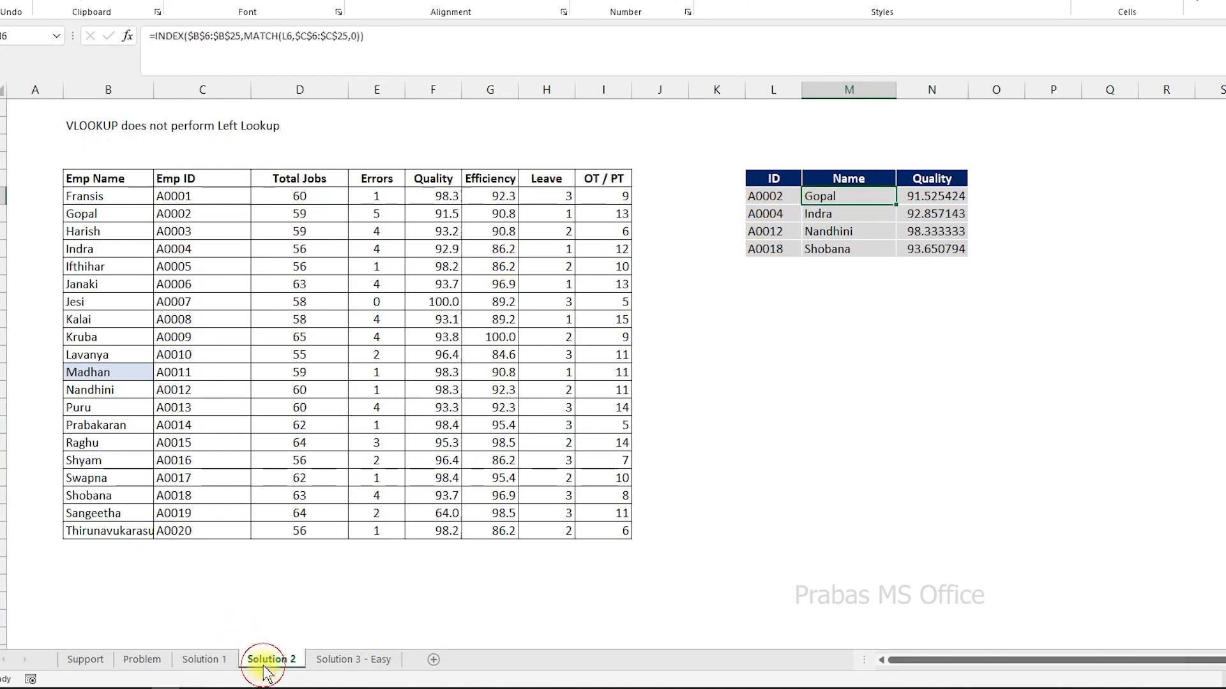
double_click(827, 196)
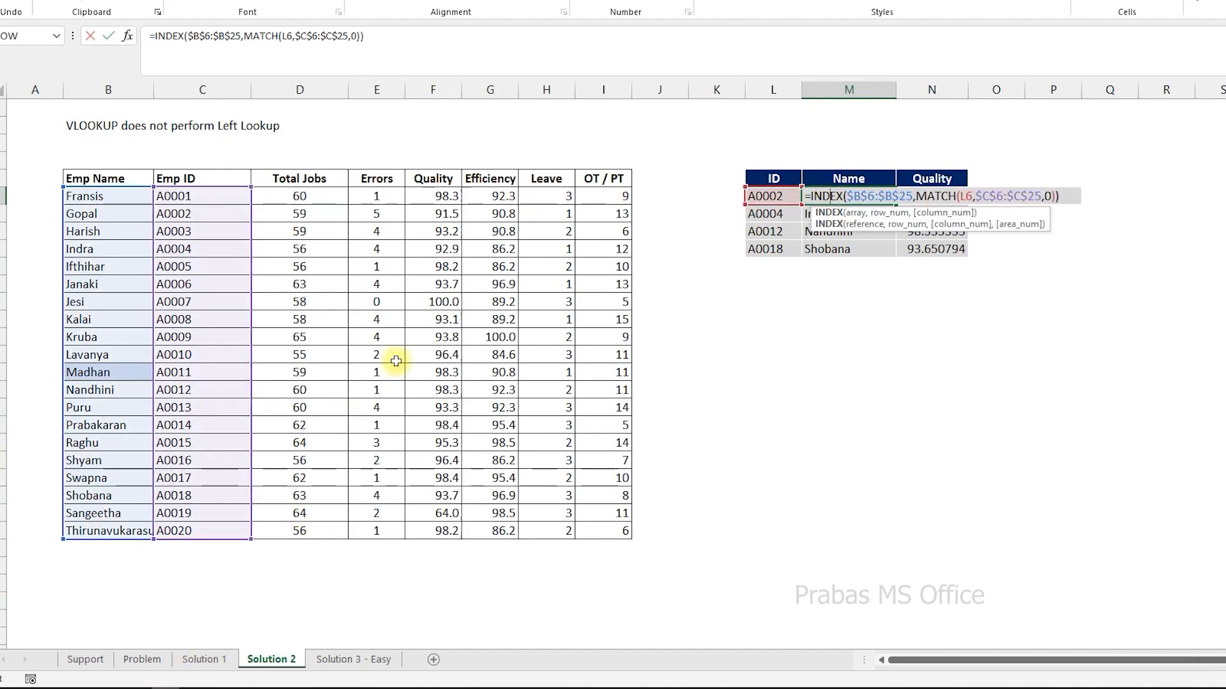
key(Escape)
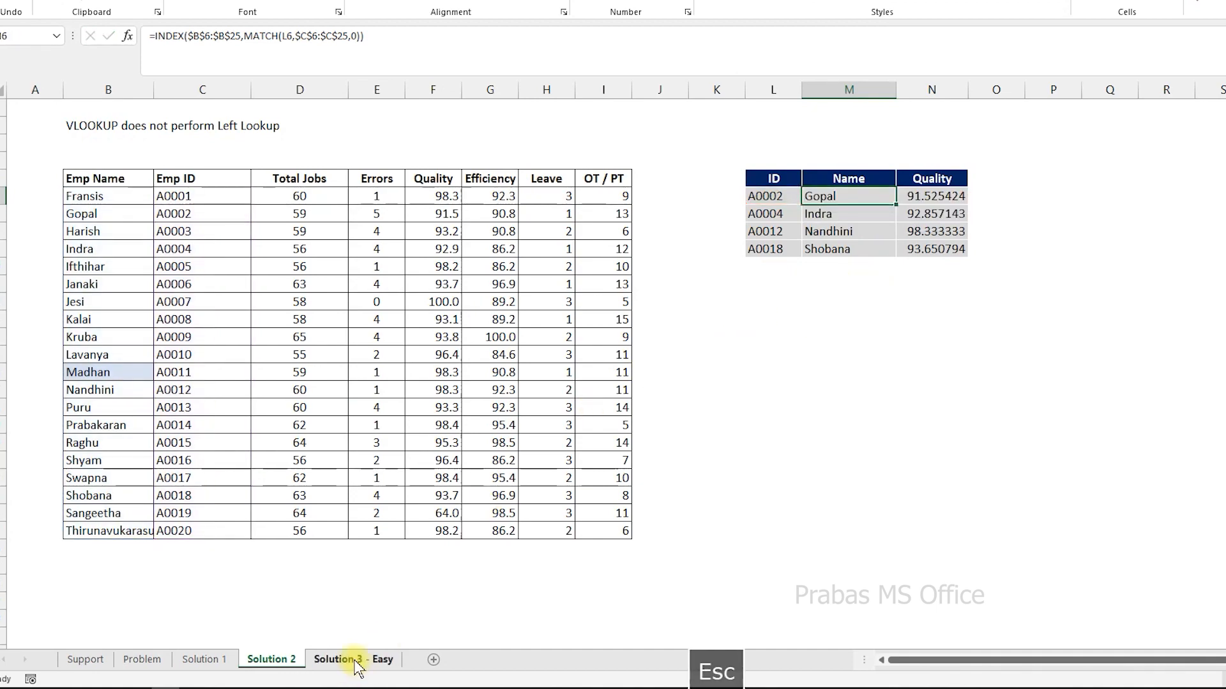
click(353, 660)
click(823, 196)
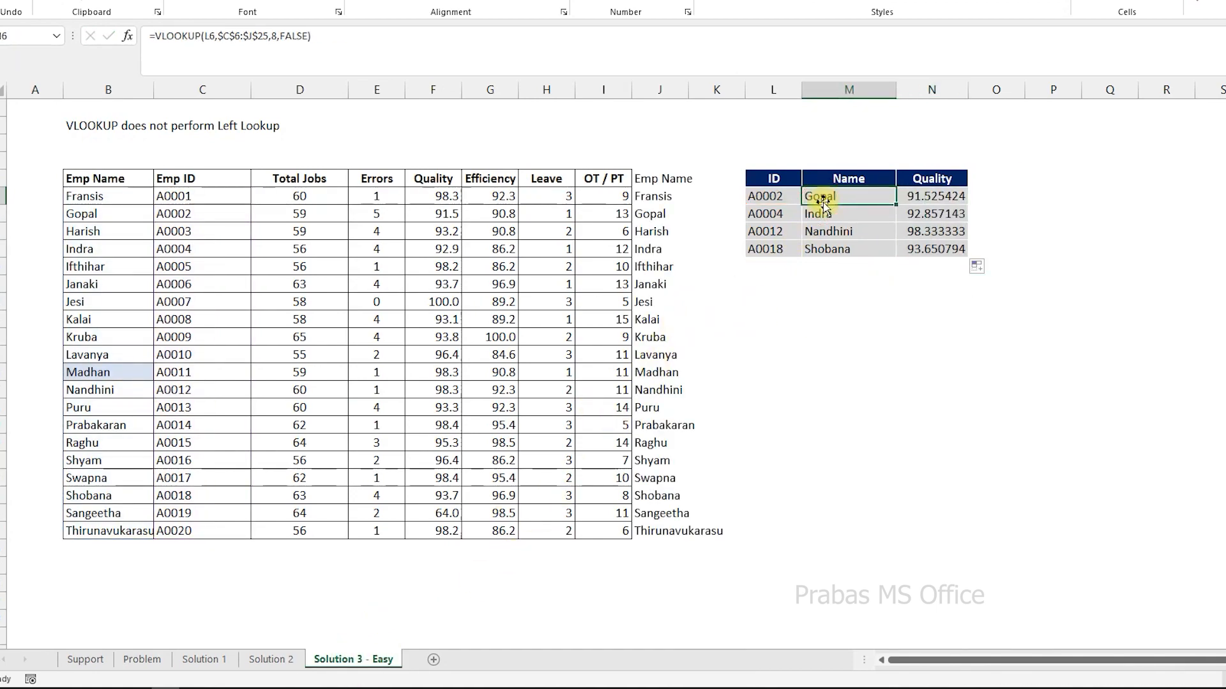
key(F2)
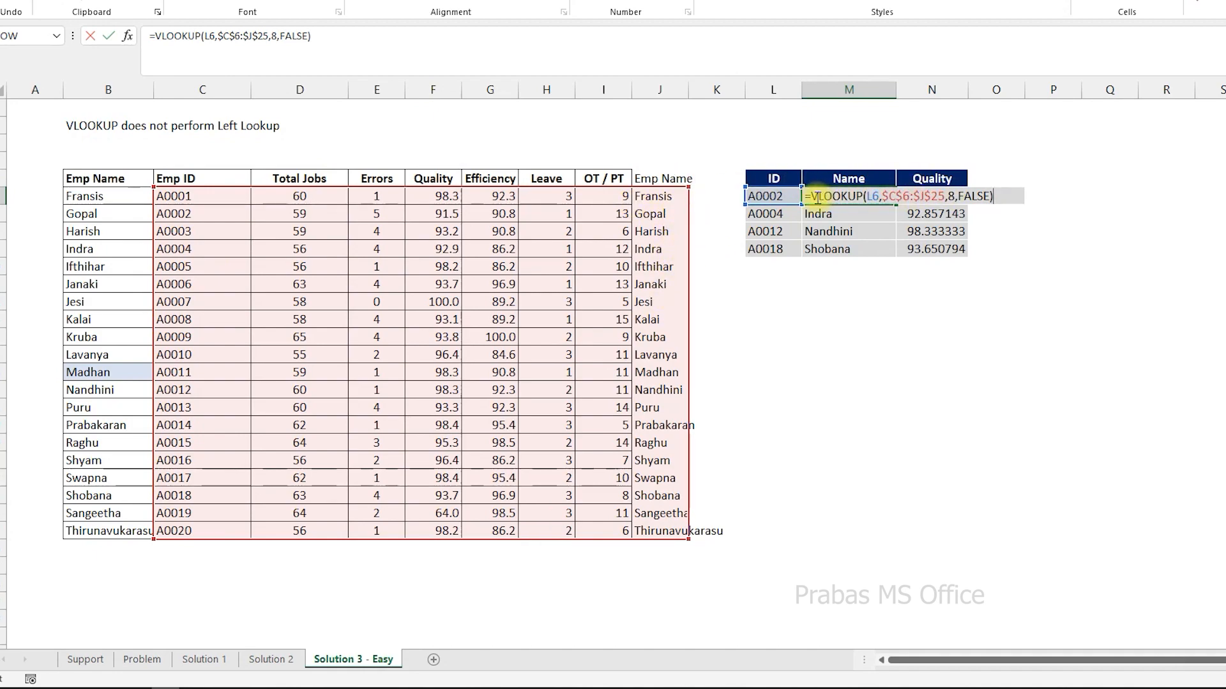
key(Escape)
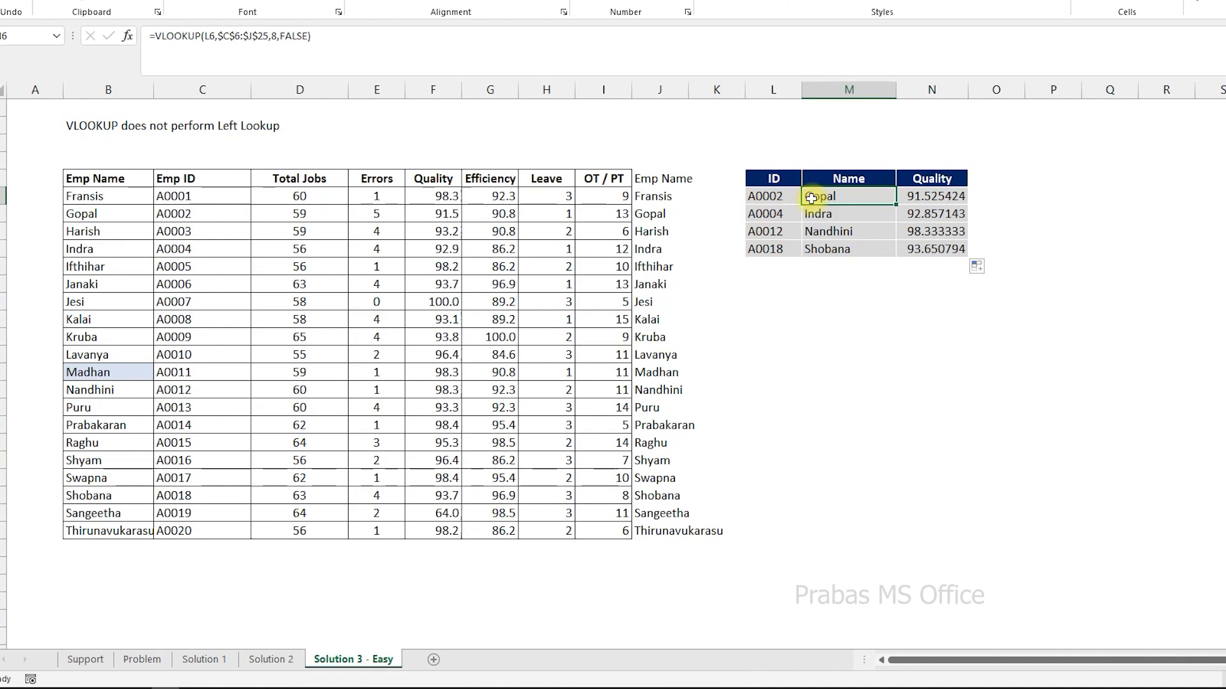